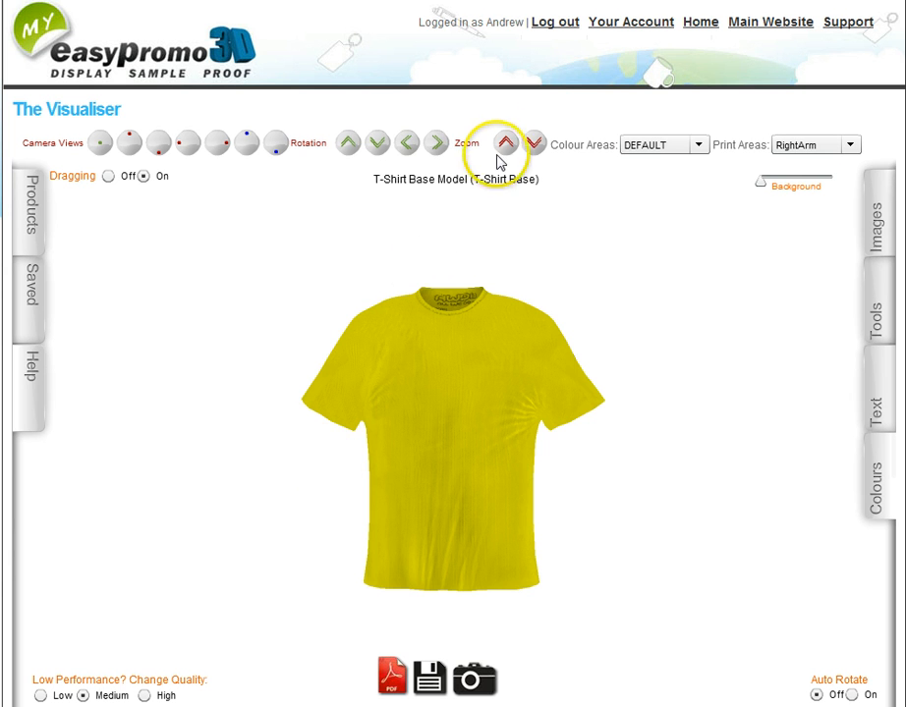
Step: Examine the product catalogue and the category list for saved samples
click(503, 144)
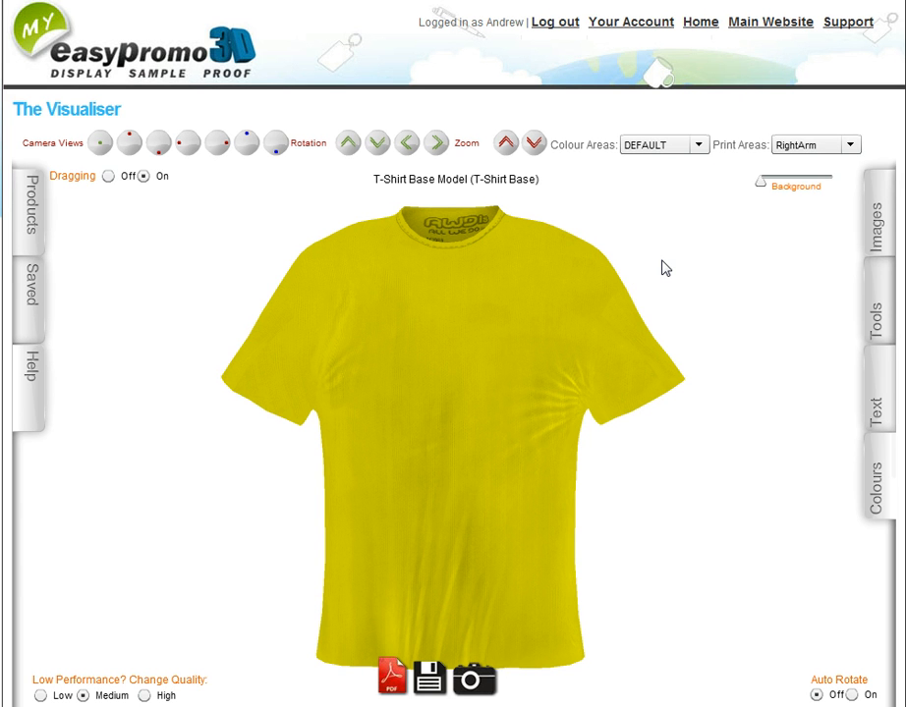
click(33, 212)
click(26, 284)
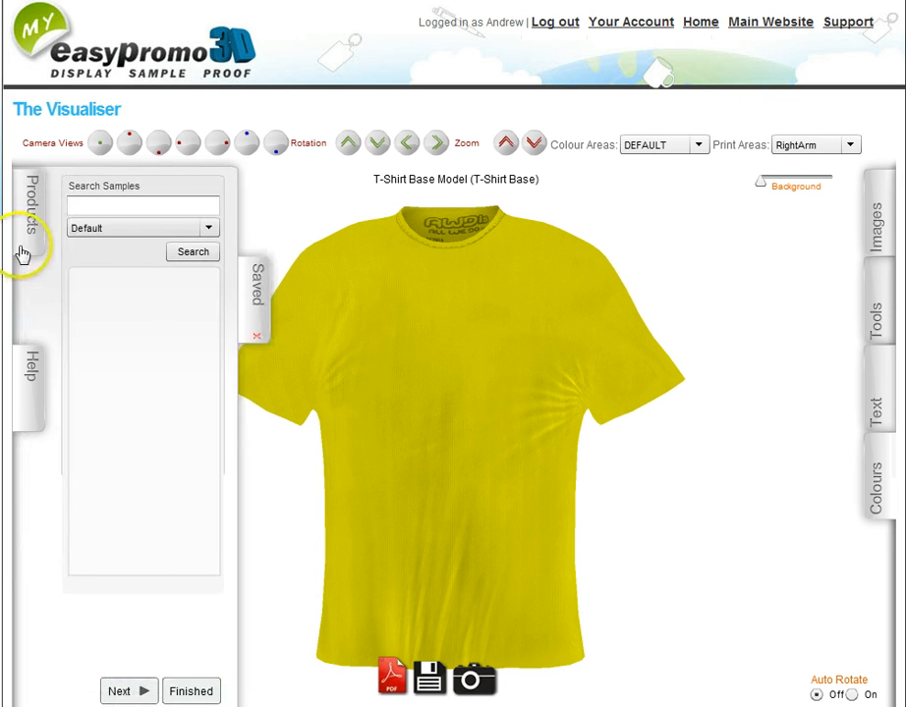
click(29, 216)
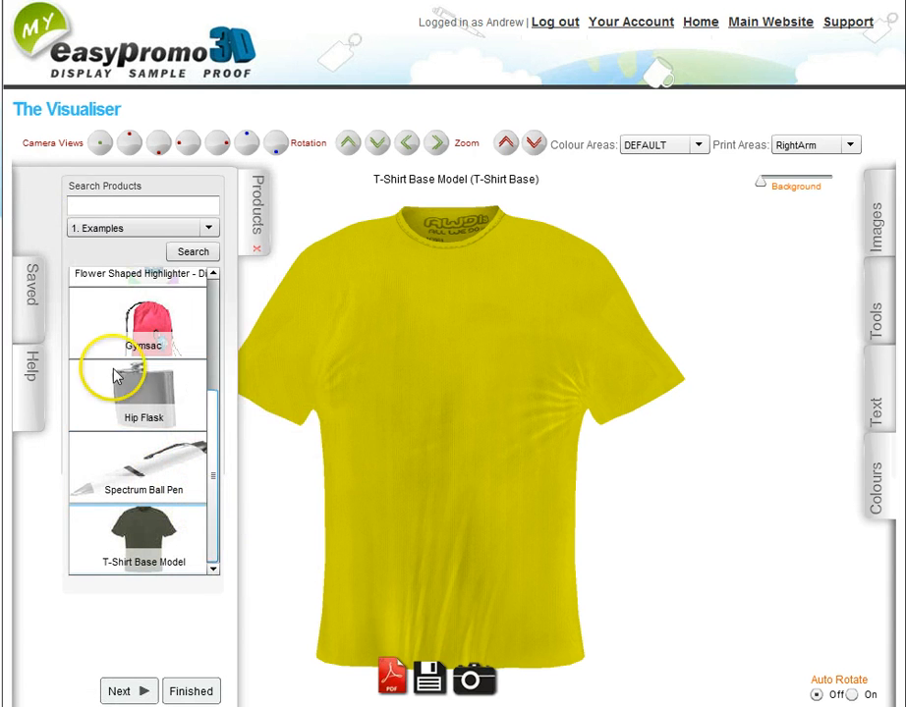
click(106, 231)
click(110, 232)
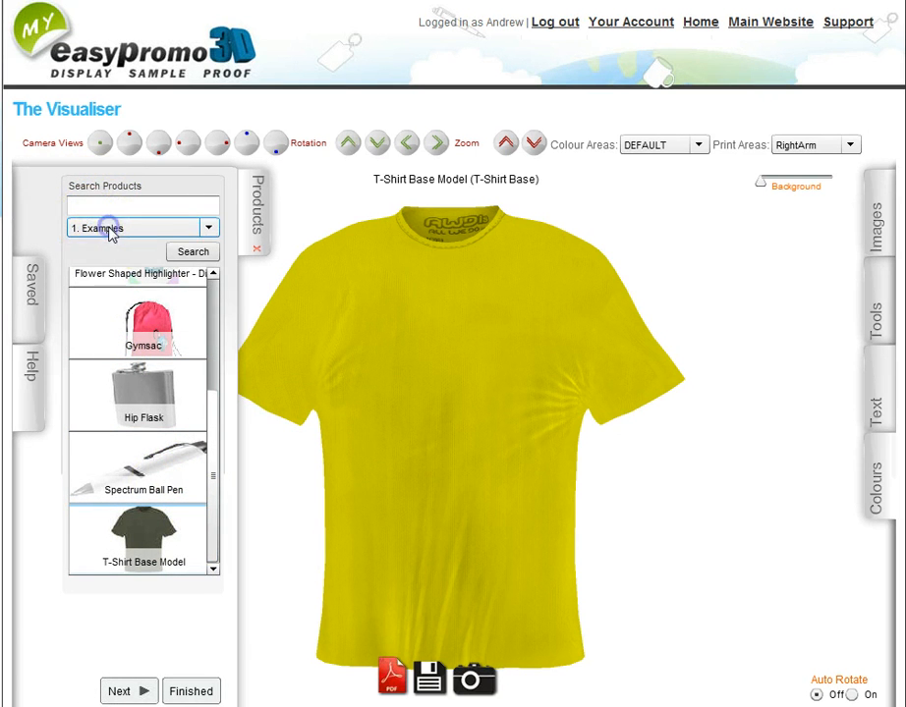
click(253, 218)
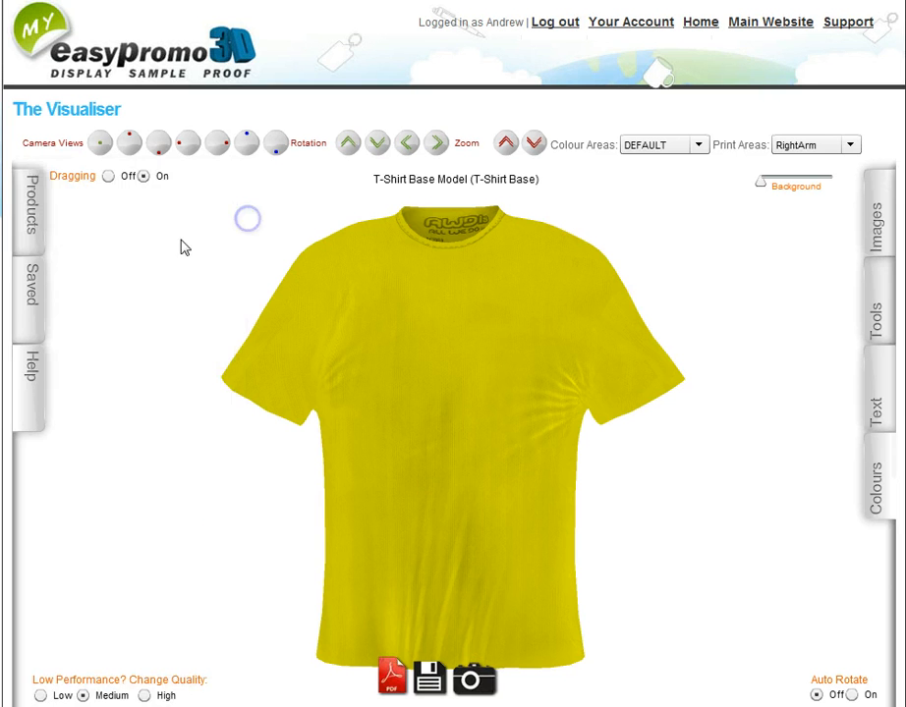
click(33, 293)
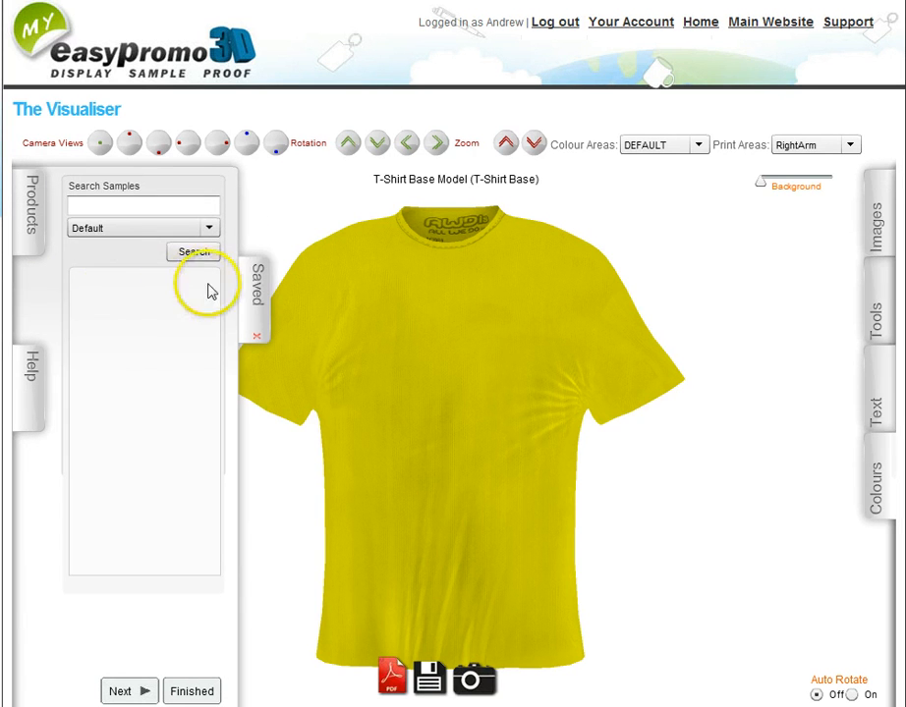
click(162, 229)
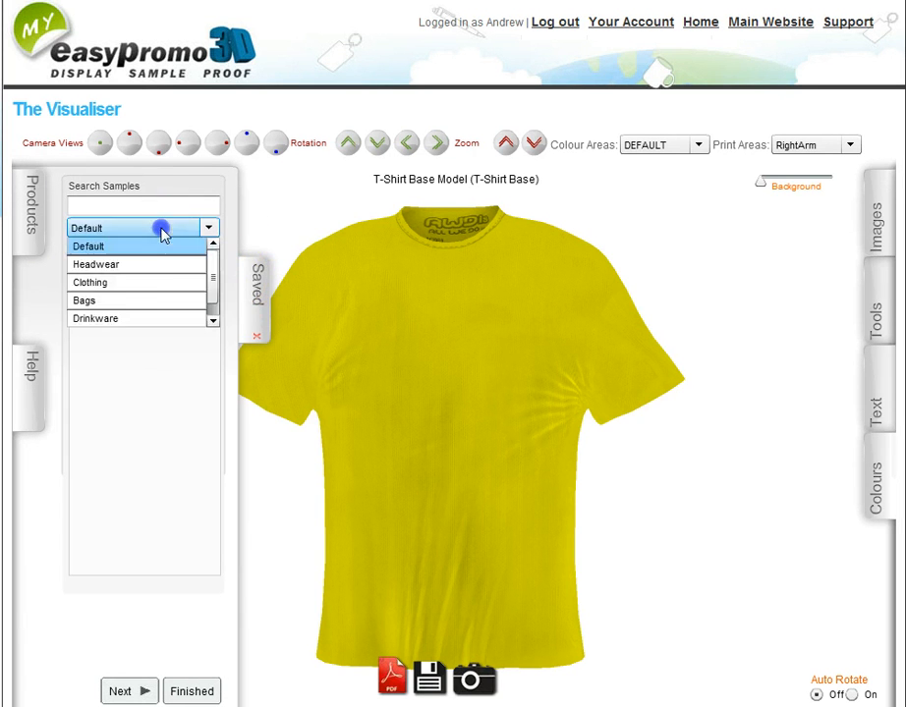
click(256, 295)
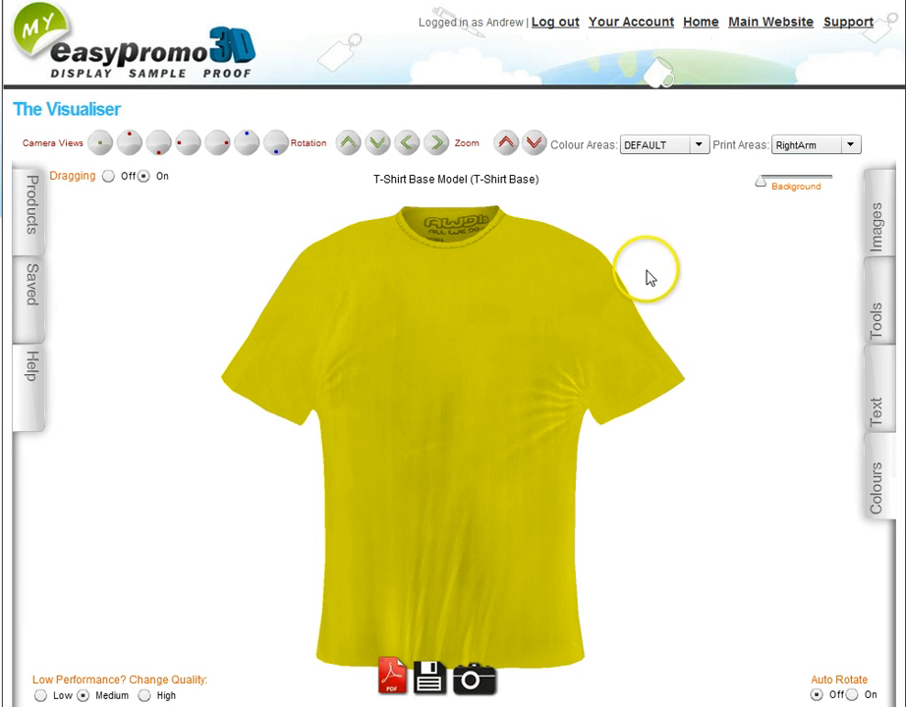
Step: Inspect the T-shirt up close, rotating it left and right with dragging switched off
click(505, 144)
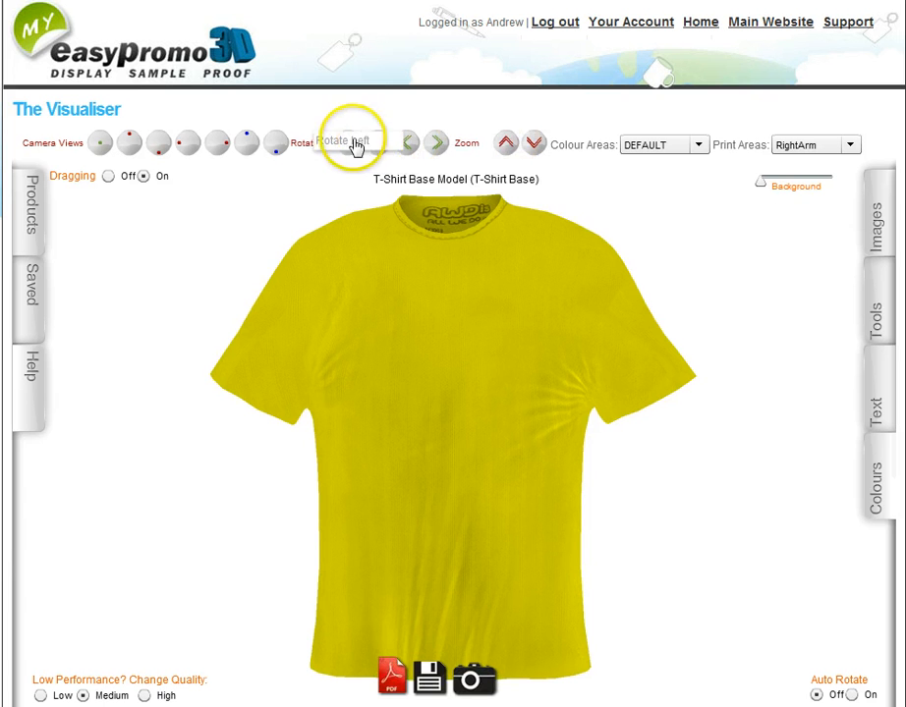
click(404, 145)
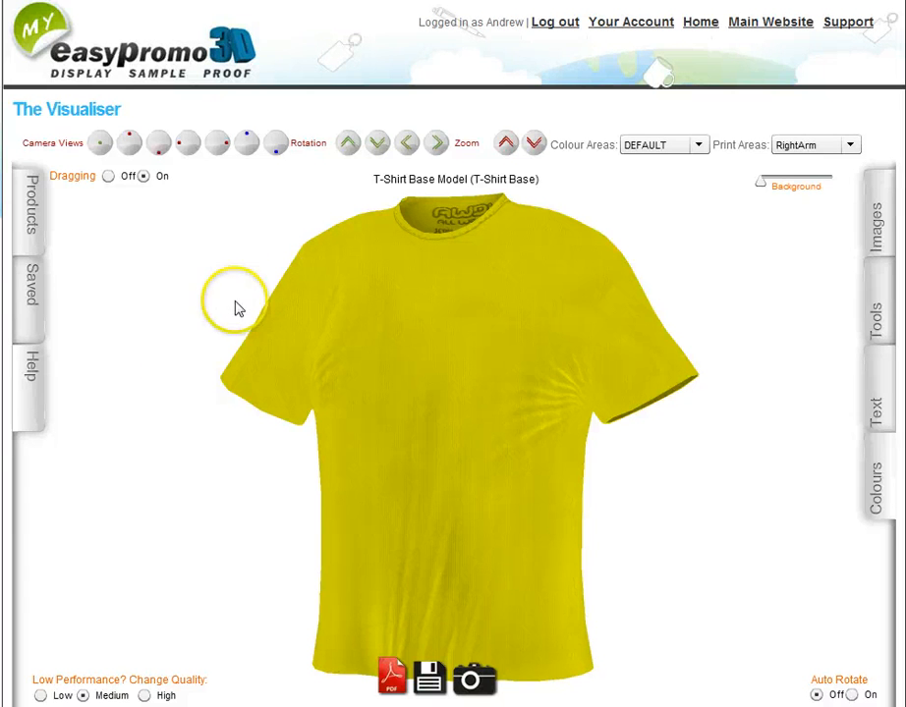
click(109, 177)
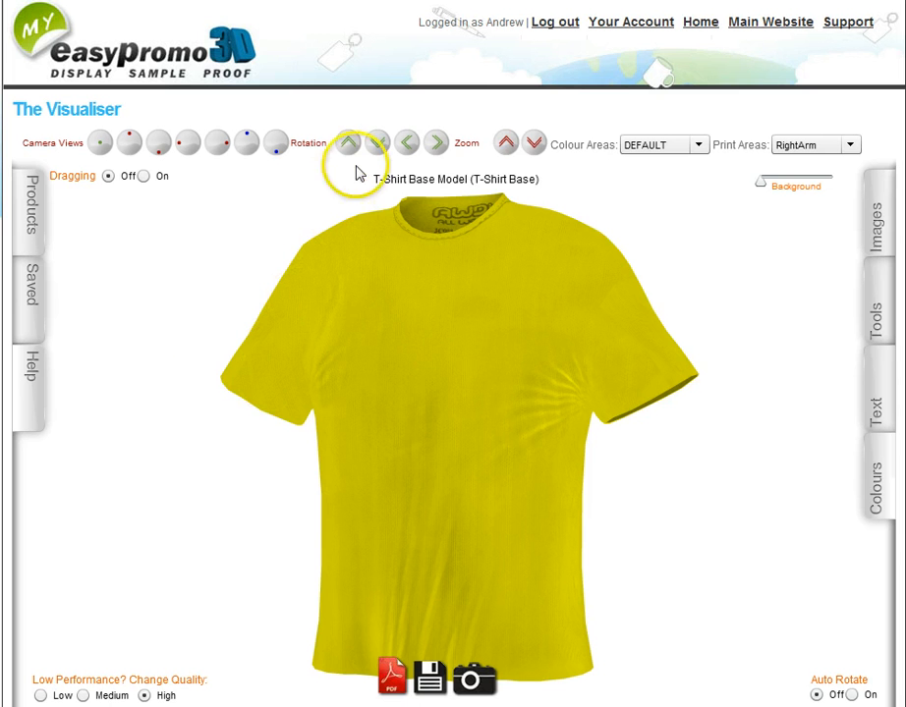
click(405, 144)
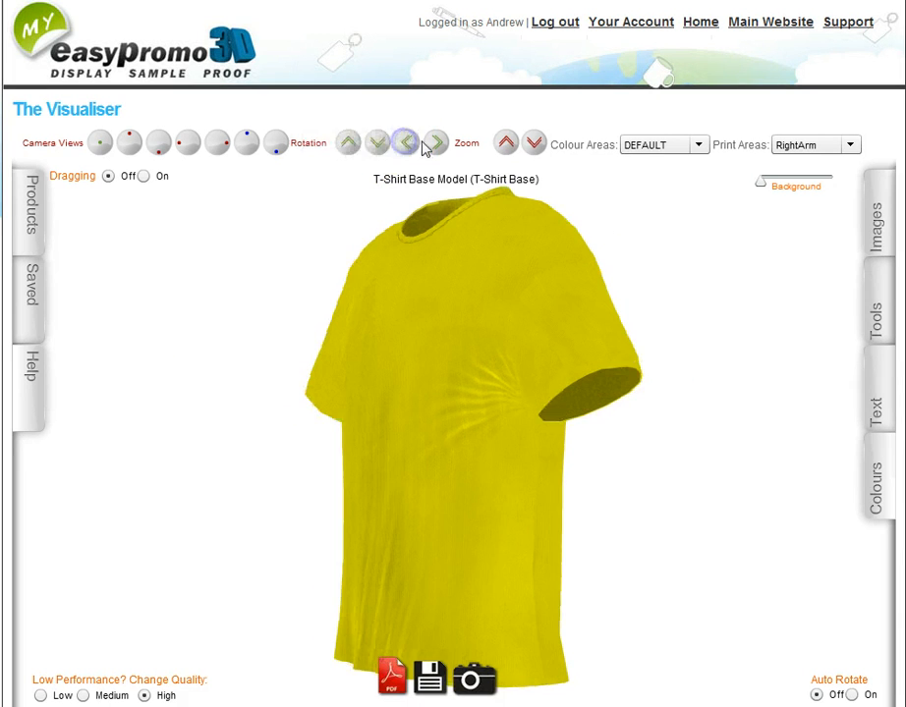
click(432, 145)
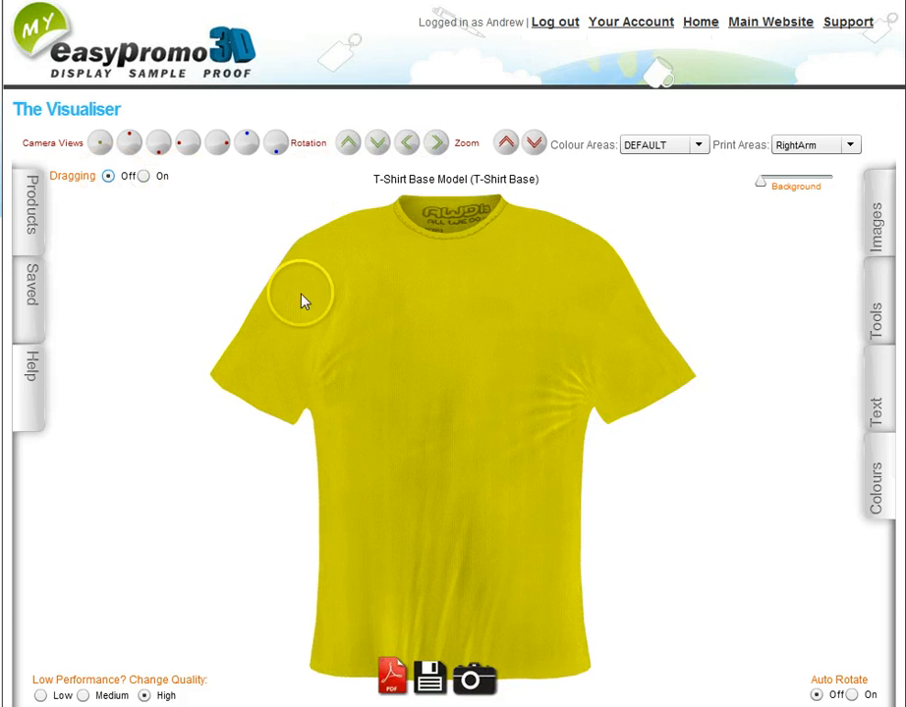
Step: Preview the T-shirt with Auto Rotate, and set the display to Medium quality with dragging on
click(851, 694)
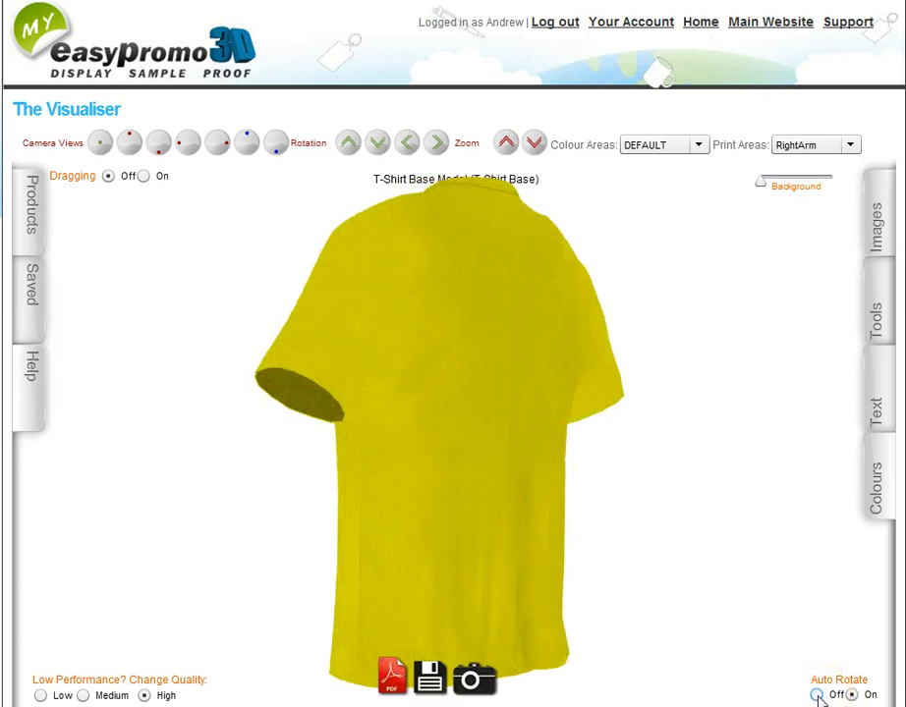
click(817, 694)
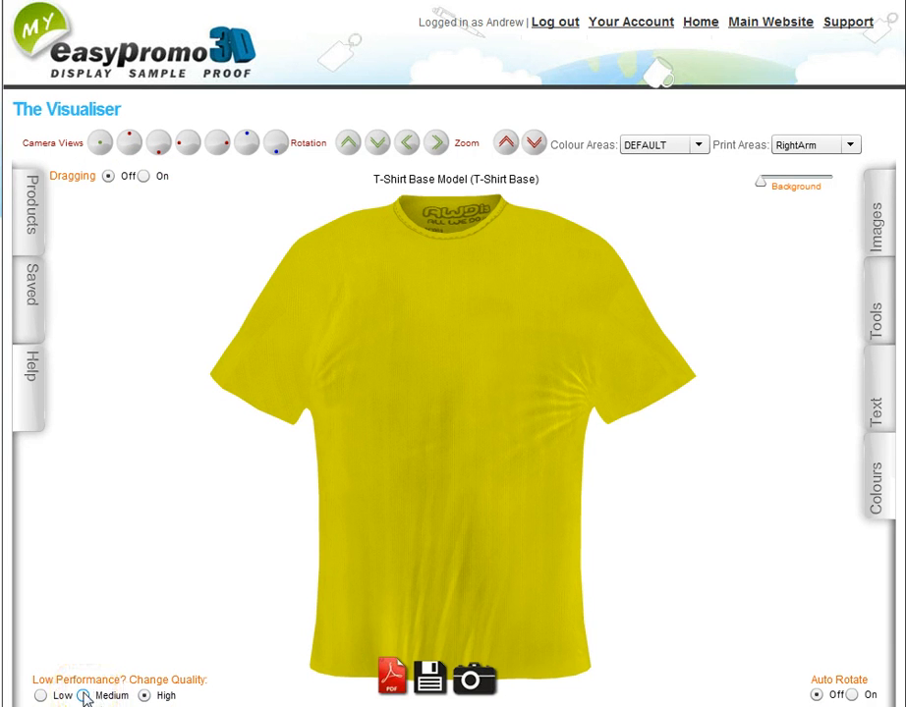
click(84, 696)
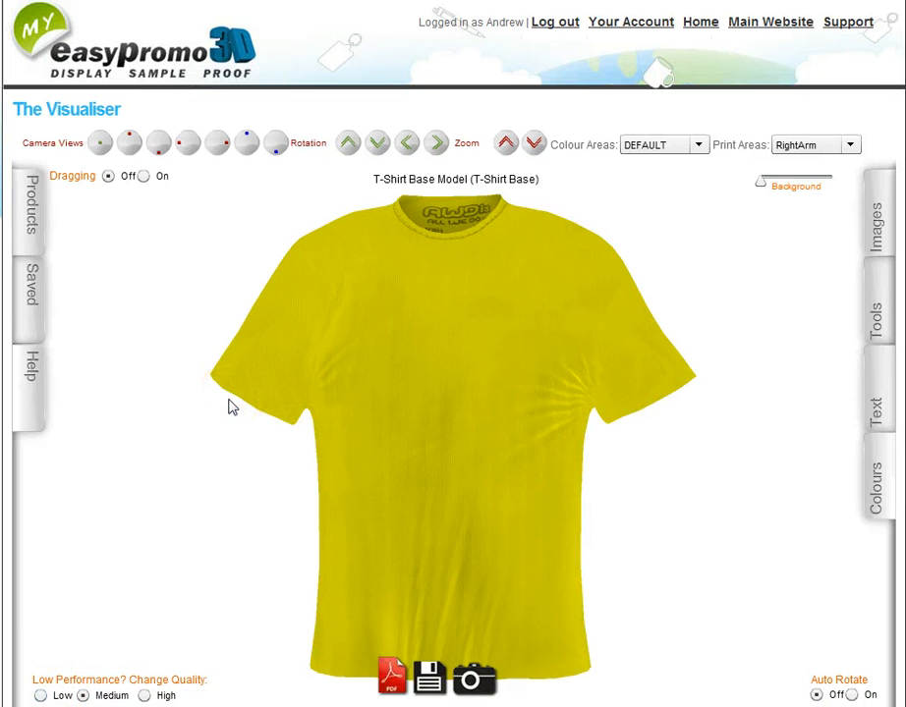
click(143, 177)
Step: Preview several colours on the T-shirt, including pink, Cream, Neon Orange and yellow, and settle on white (0xFFFFFF)
click(875, 473)
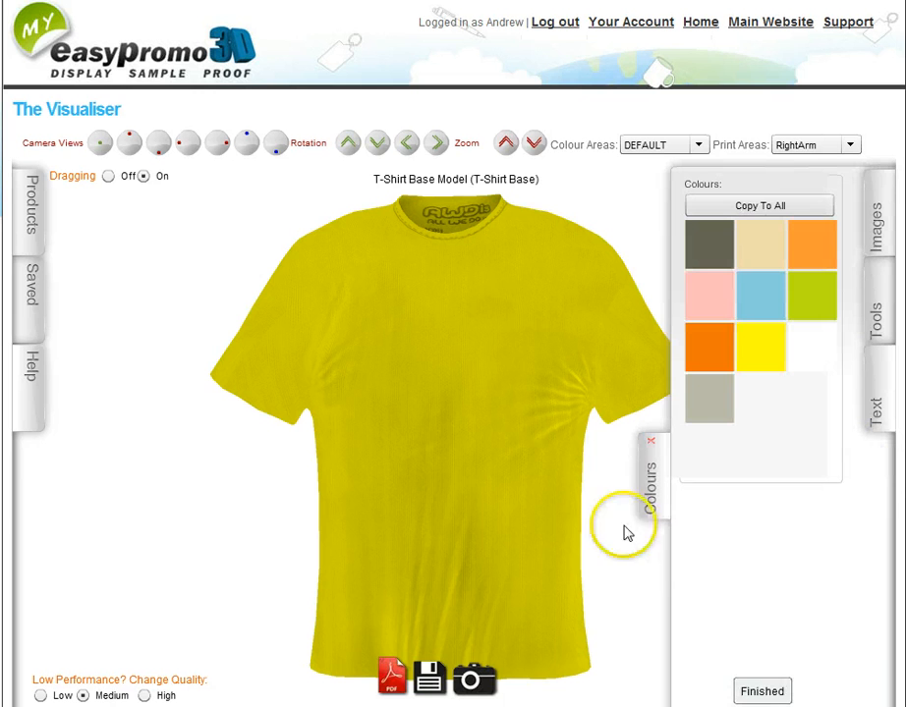
click(720, 296)
click(764, 297)
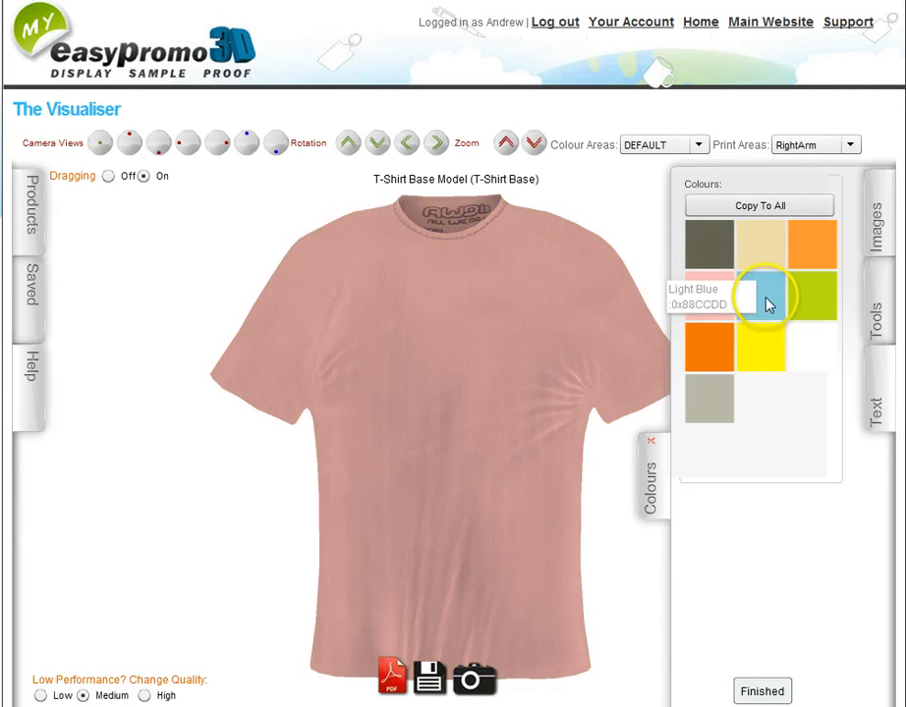
click(751, 253)
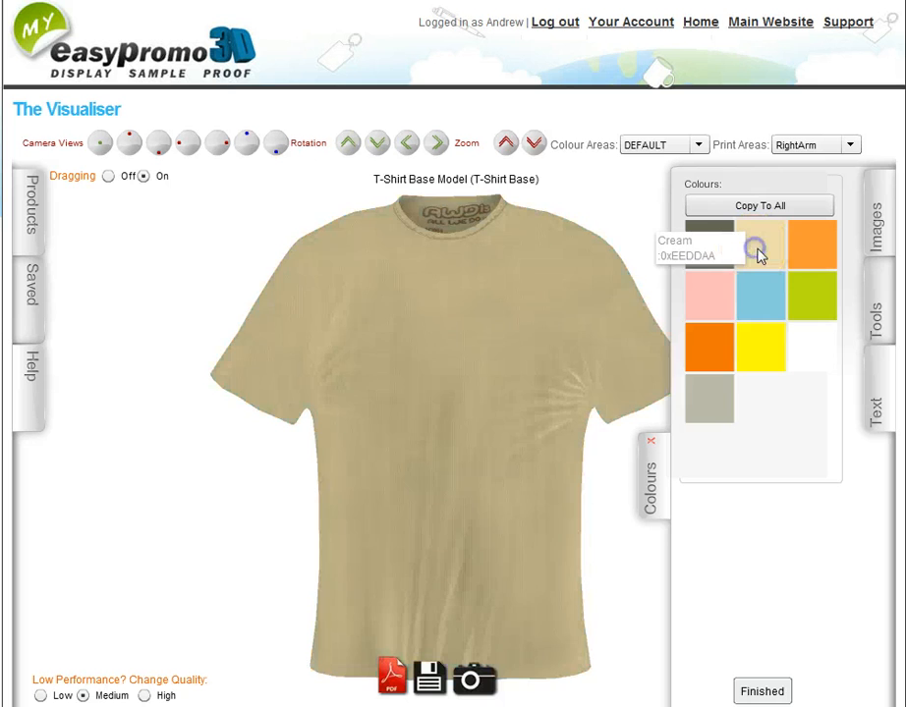
click(815, 257)
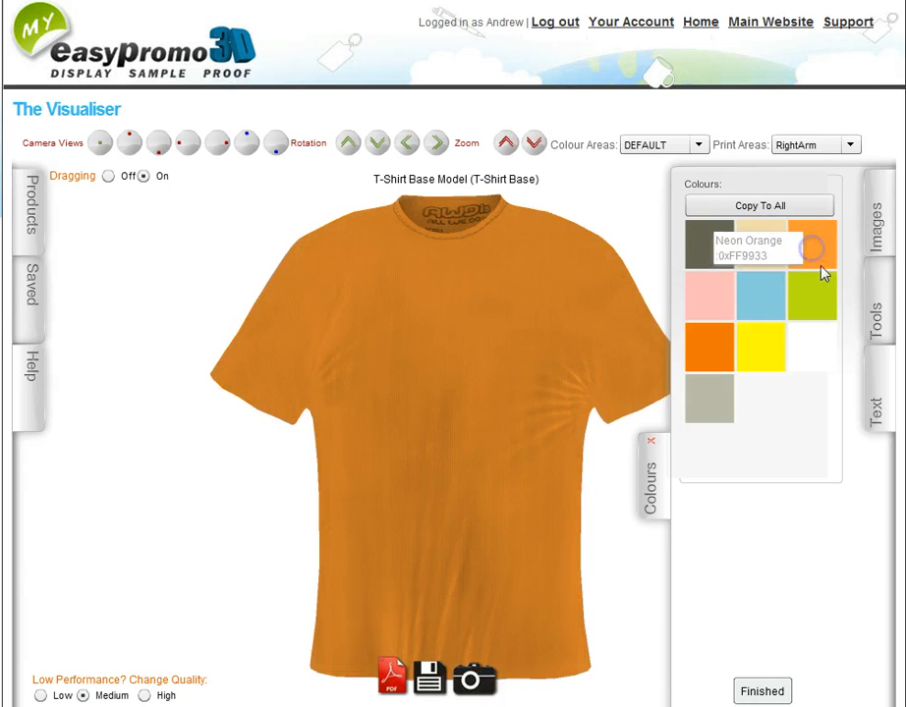
click(701, 403)
click(765, 358)
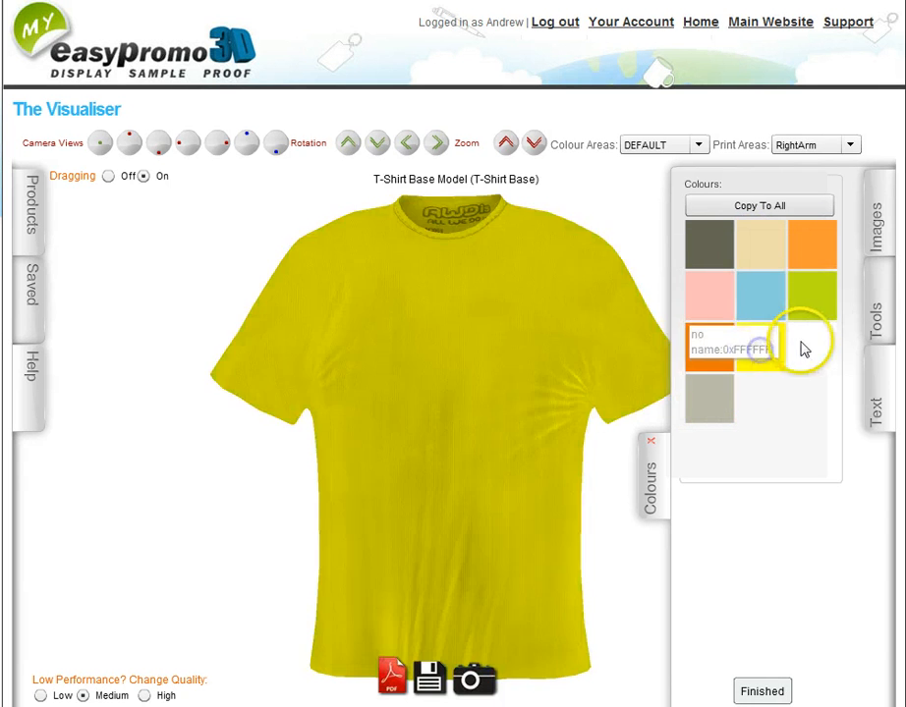
click(810, 345)
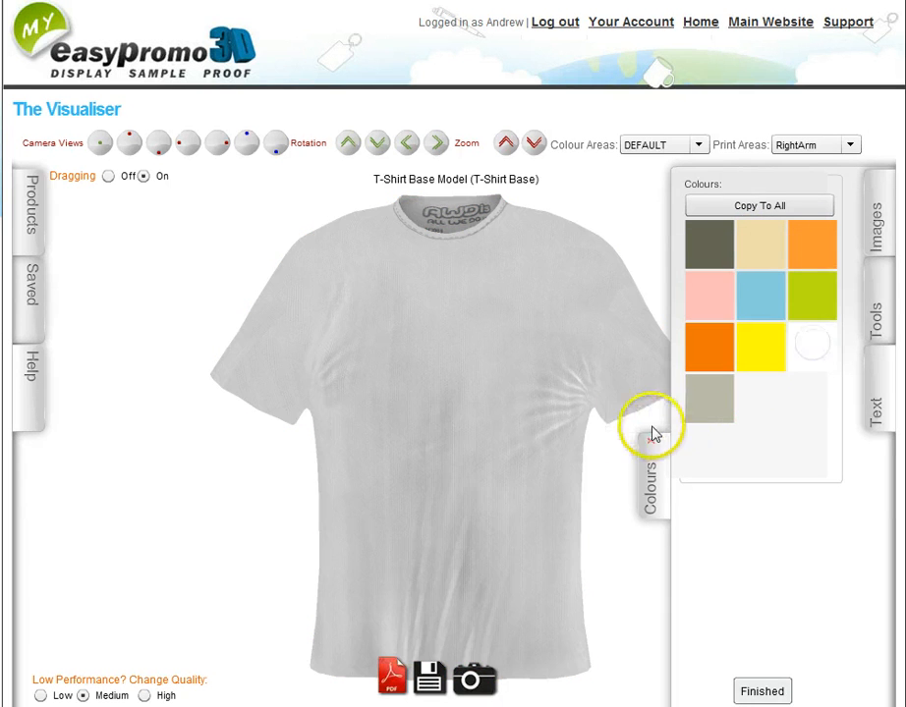
click(651, 485)
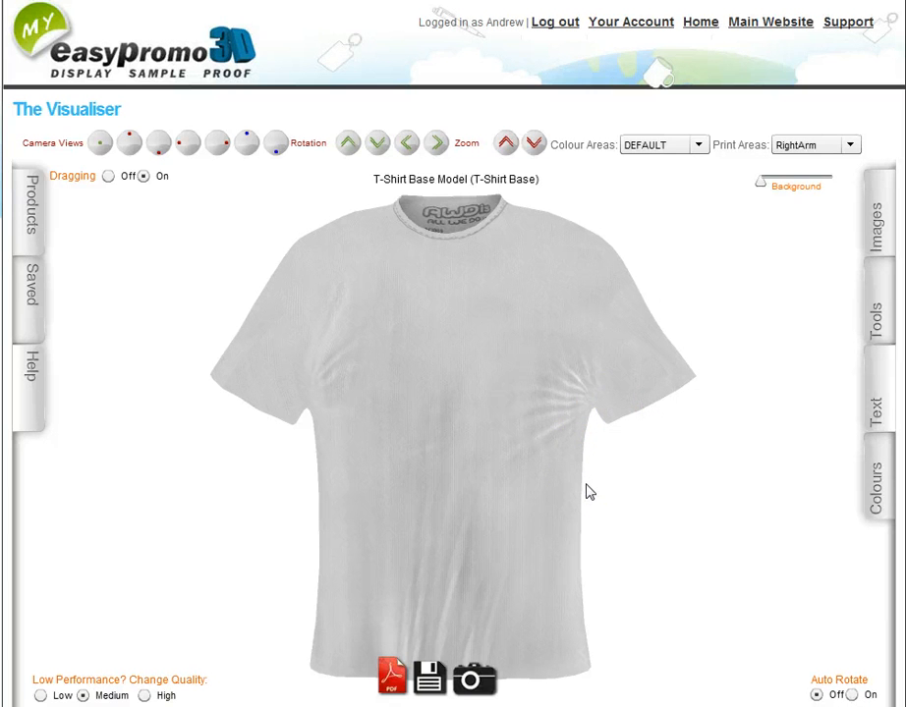
Step: Create a new image gallery category named BP and keep the Default gallery selected
click(871, 218)
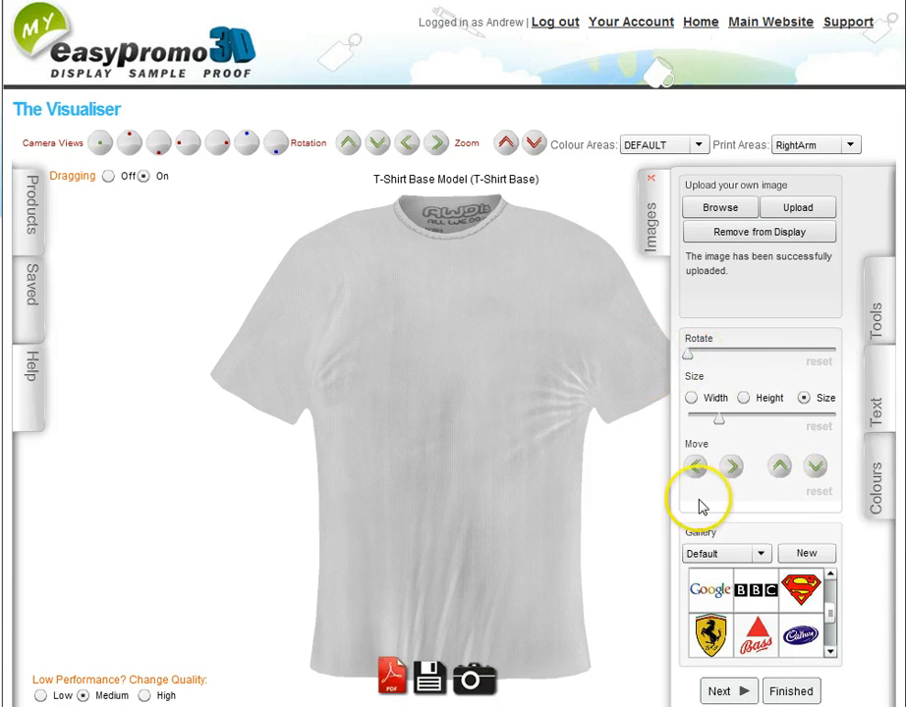
click(760, 553)
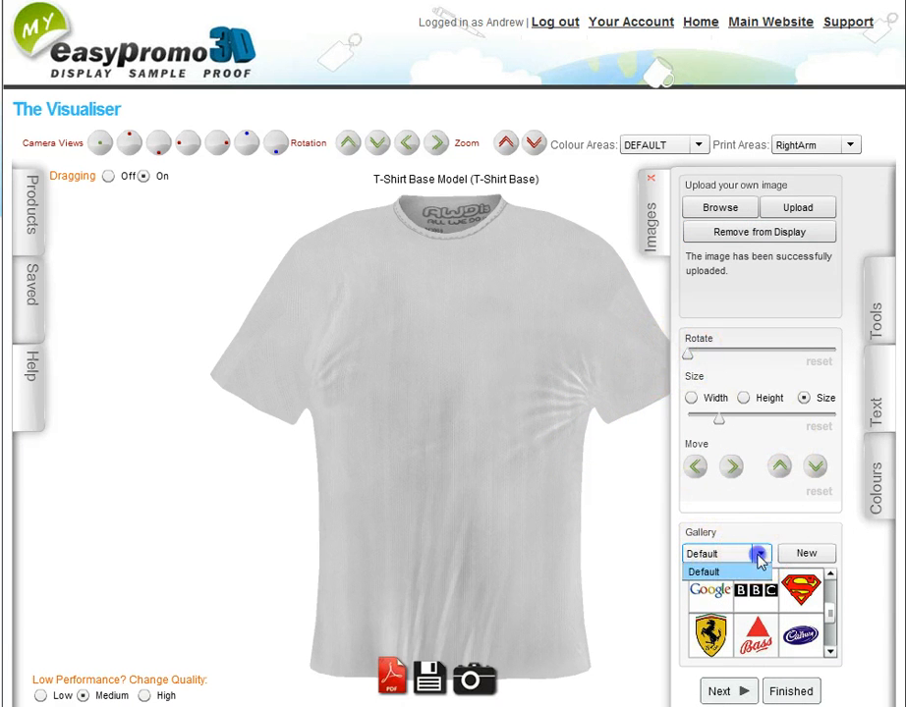
click(762, 554)
click(811, 555)
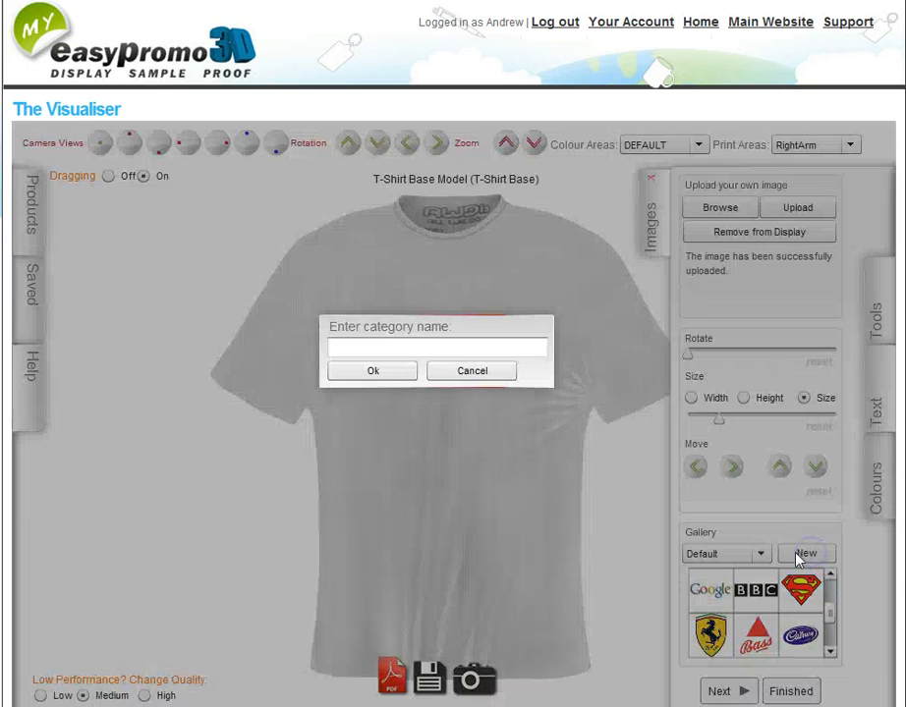
click(397, 348)
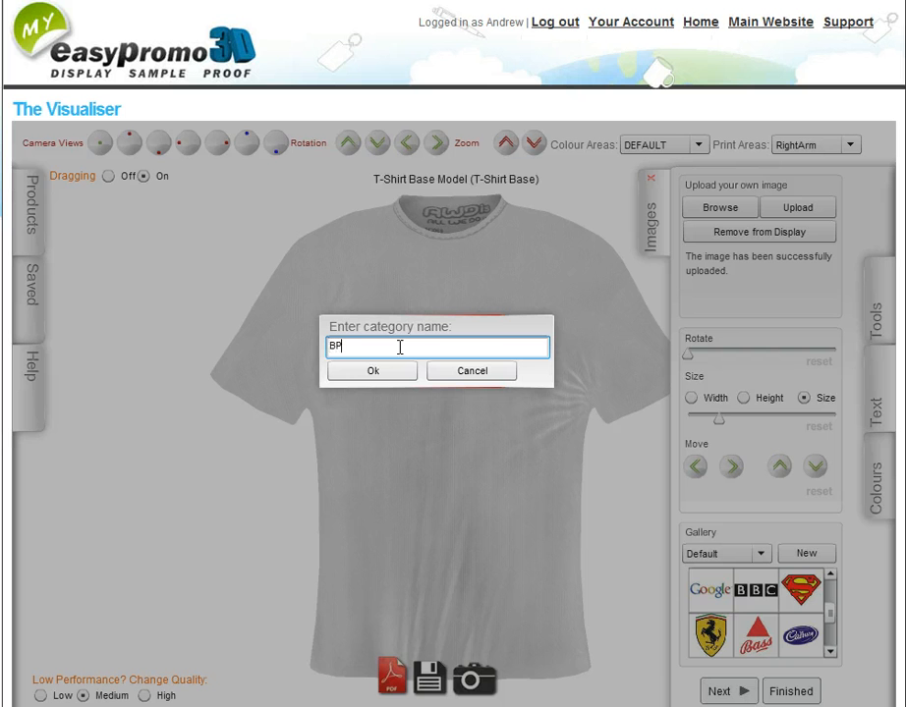
text(BP)
click(351, 371)
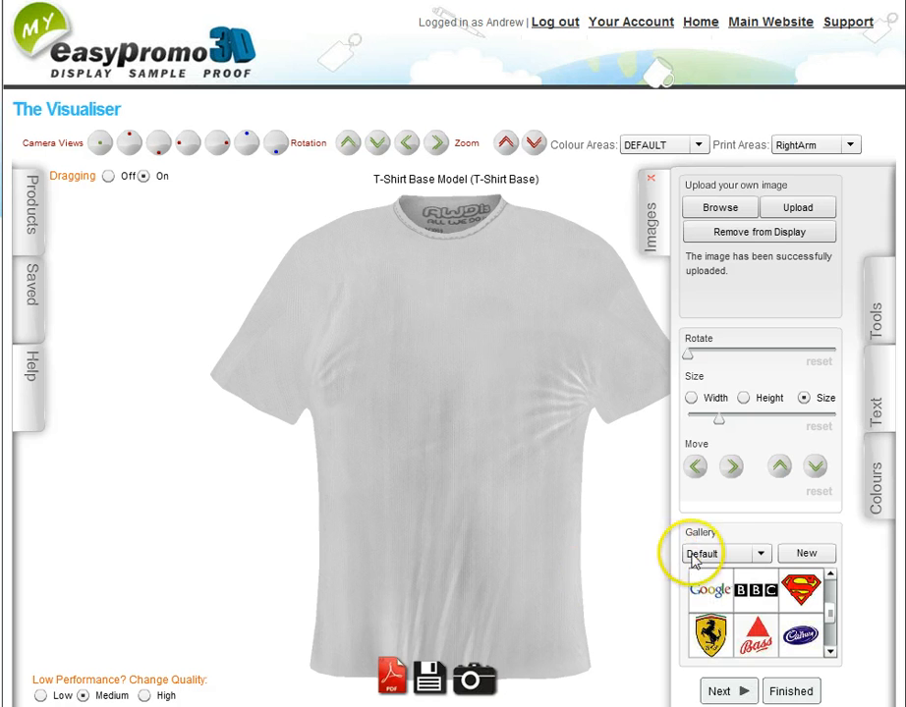
click(761, 554)
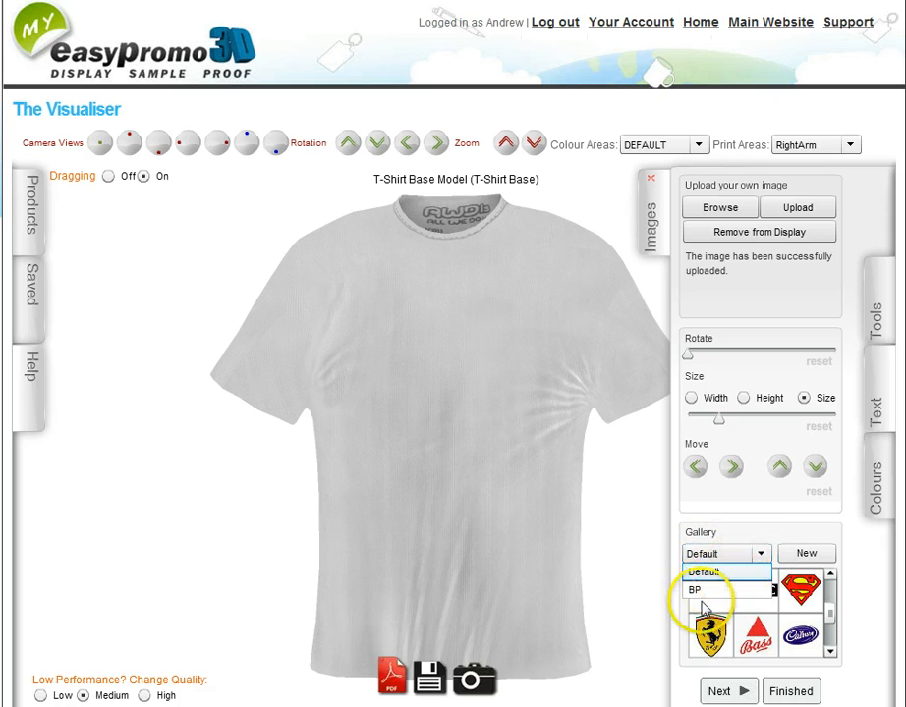
click(692, 573)
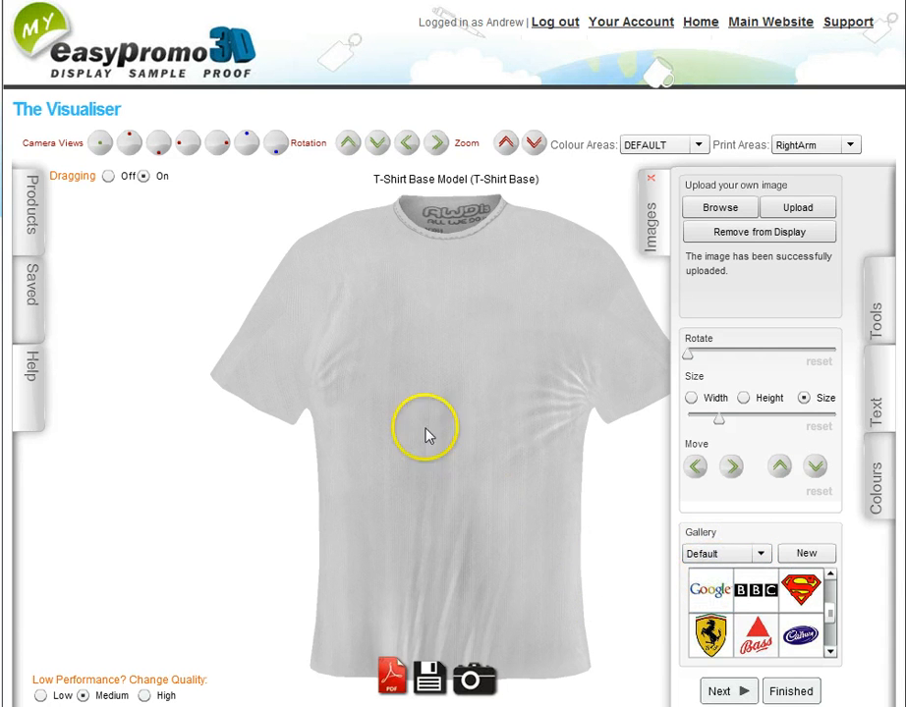
Step: Turn the T-shirt to show its right sleeve and place the Superman logo on the RightArm print area
click(430, 371)
drag(436, 369, 491, 373)
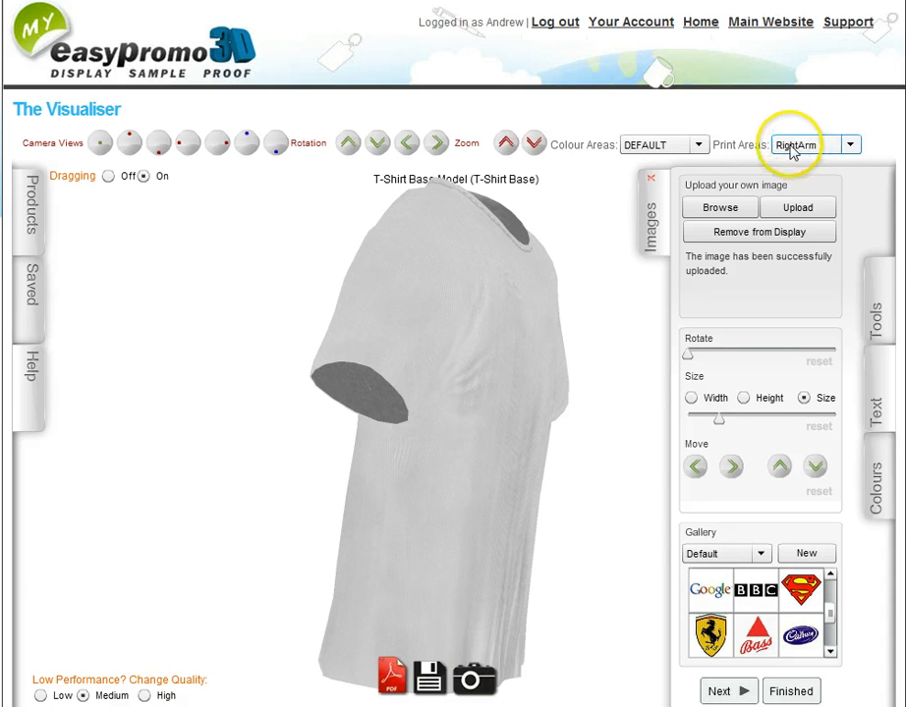
click(800, 587)
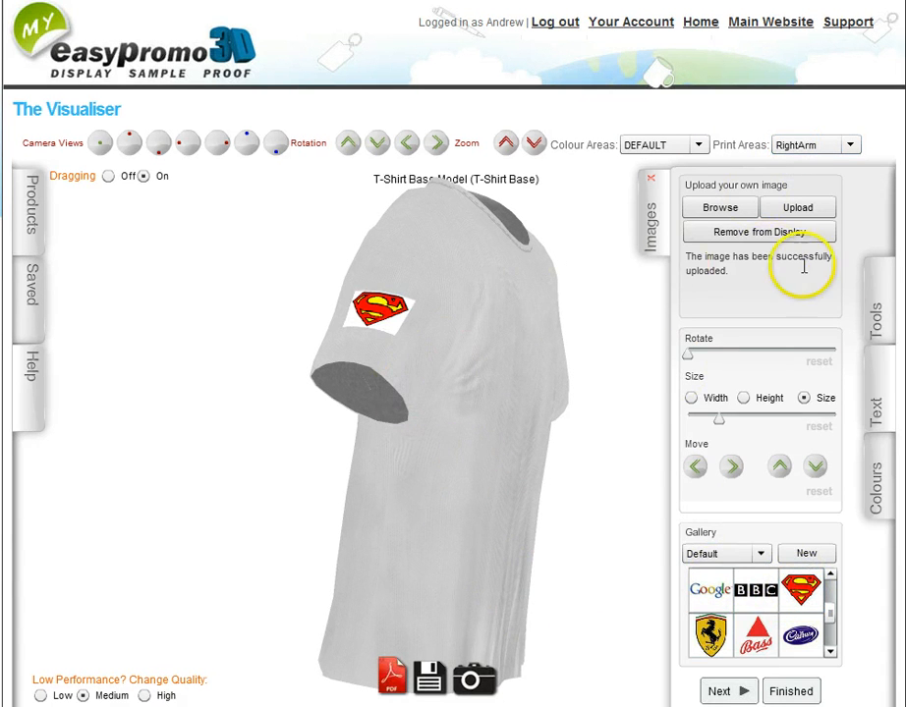
Step: Remove the white background from the Superman logo on the right sleeve and save the result
click(875, 312)
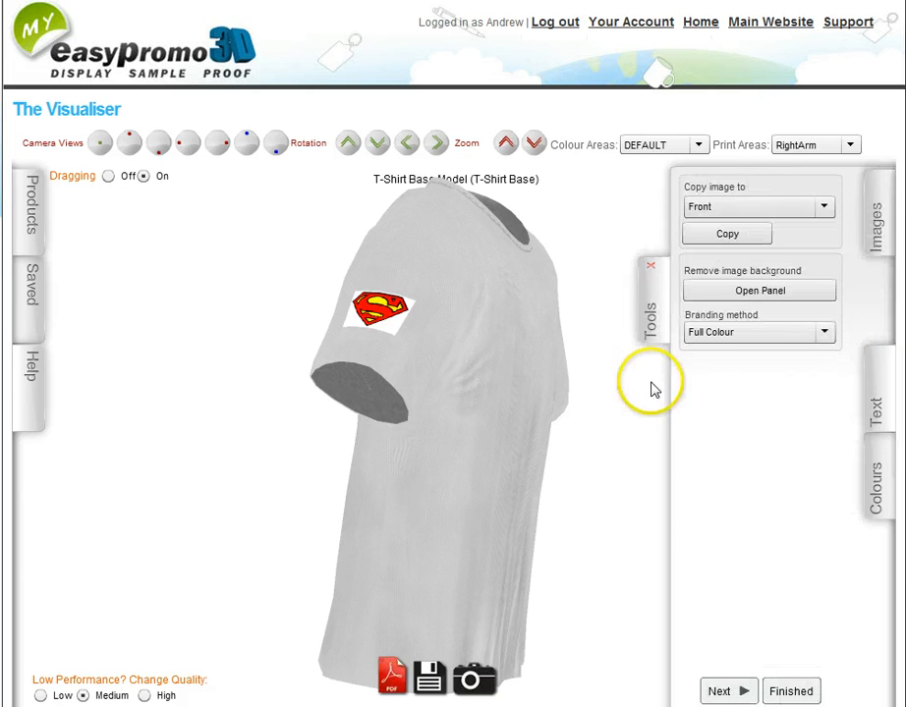
click(722, 289)
click(515, 314)
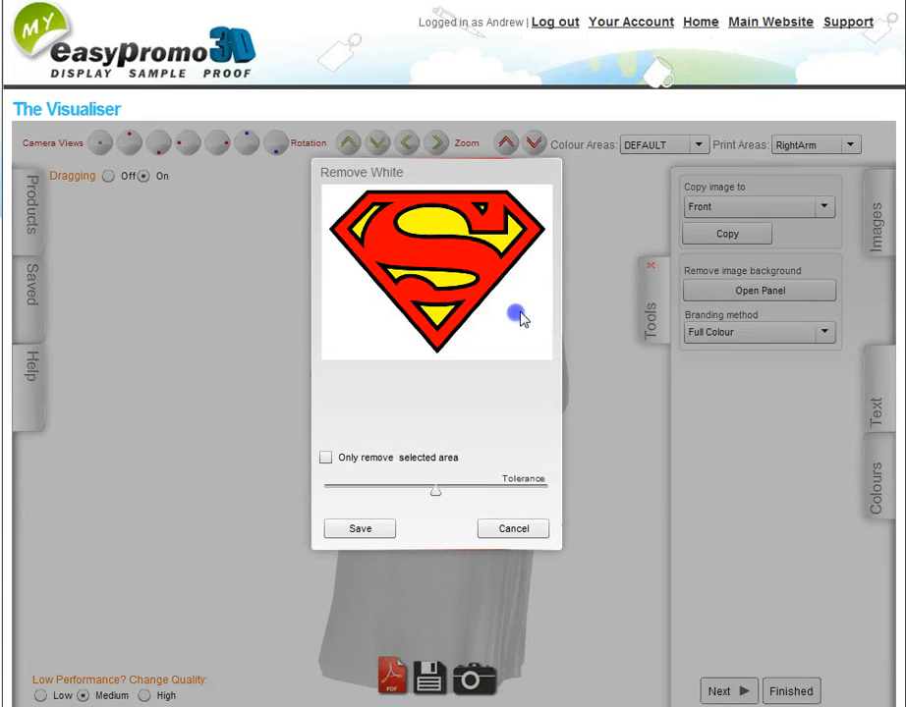
click(355, 528)
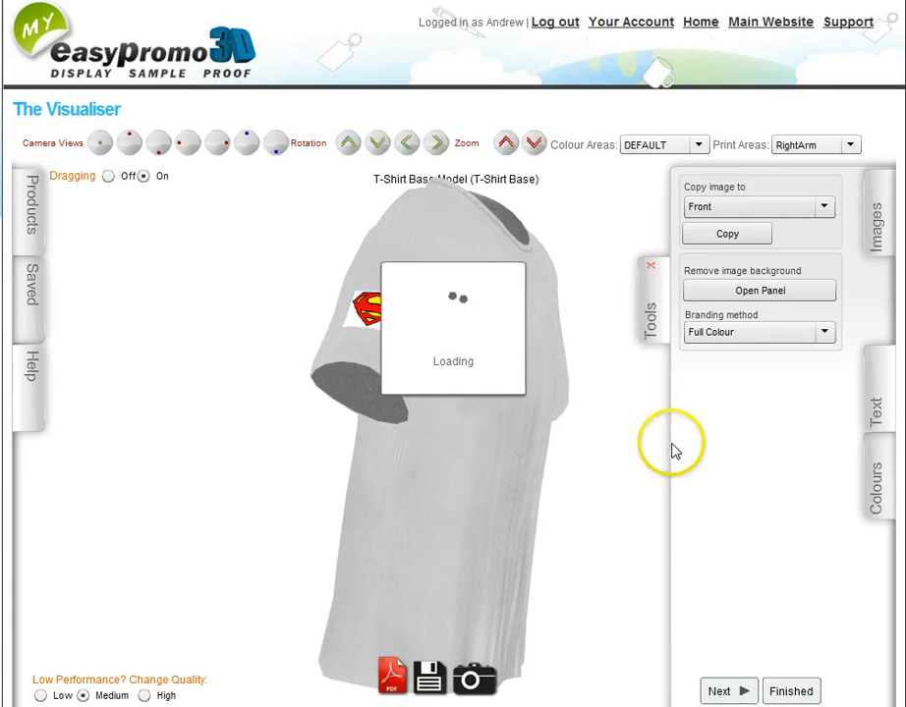
Step: Set the branding method of the right sleeve's Superman logo to Embroidered and turn the T-shirt to face the front
click(758, 334)
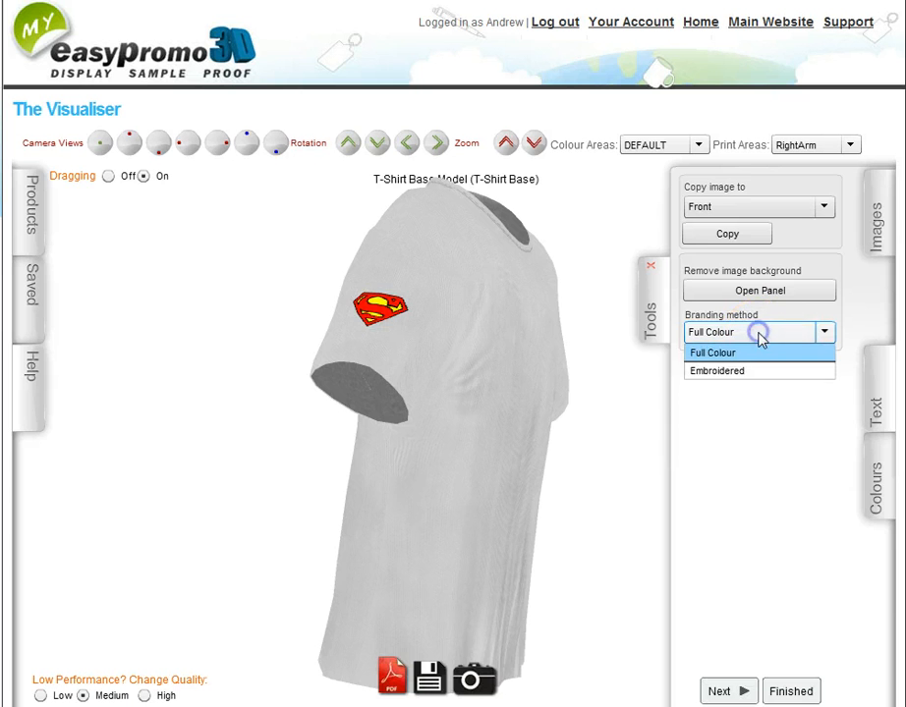
click(715, 373)
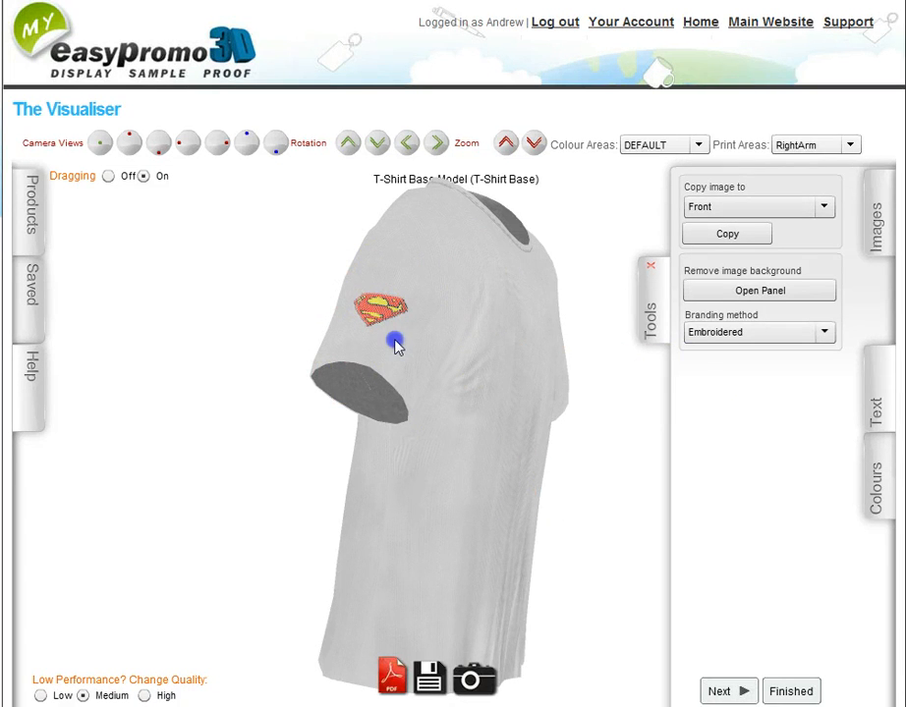
drag(395, 344, 352, 340)
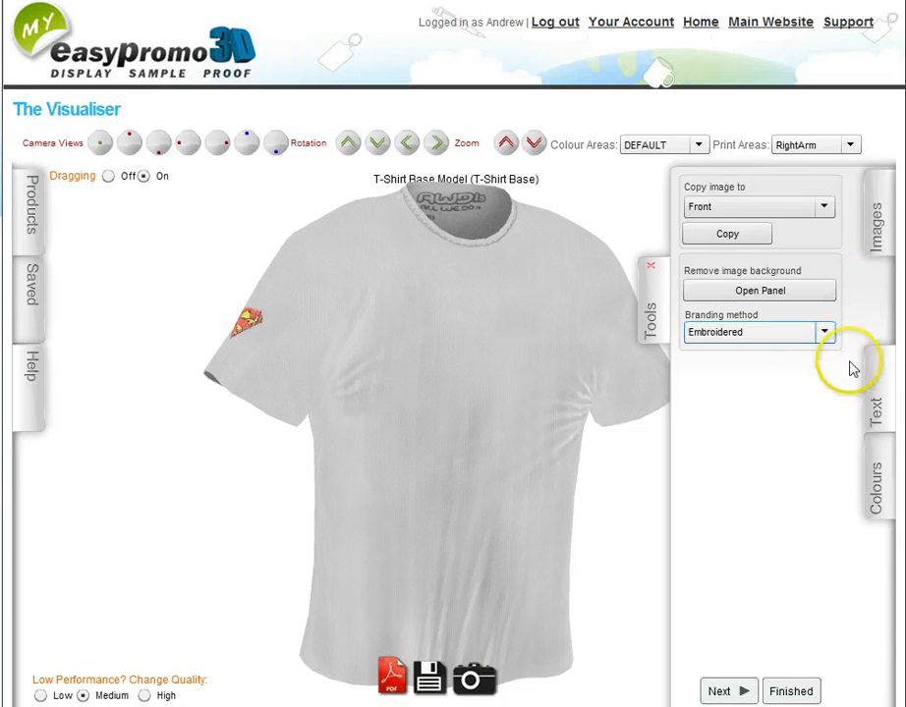
Step: Add the text "Test Text Area" to the Front print area of the T-shirt
click(875, 398)
click(794, 145)
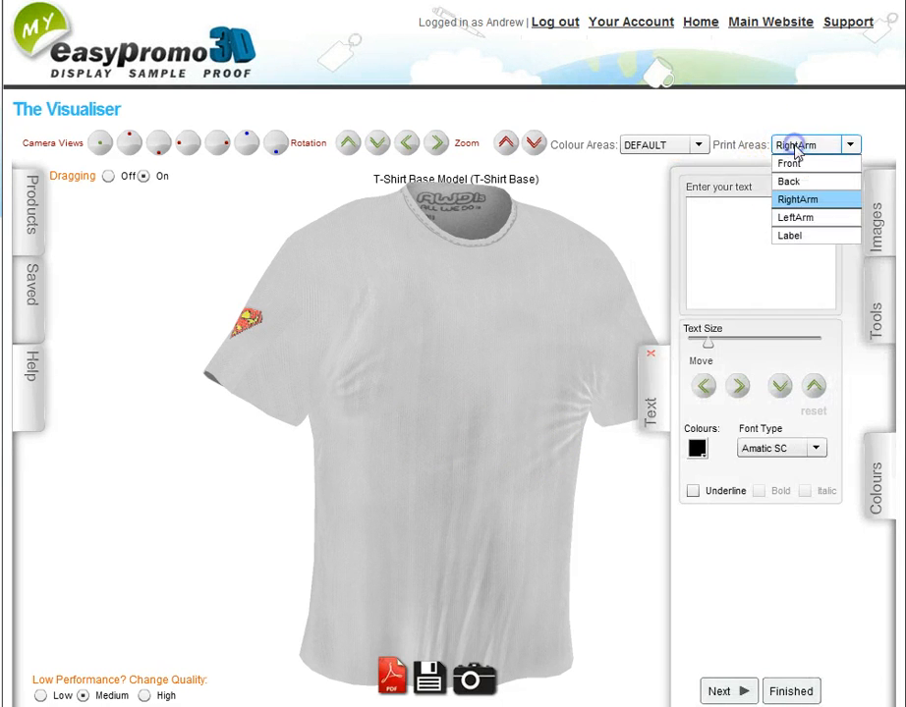
click(788, 163)
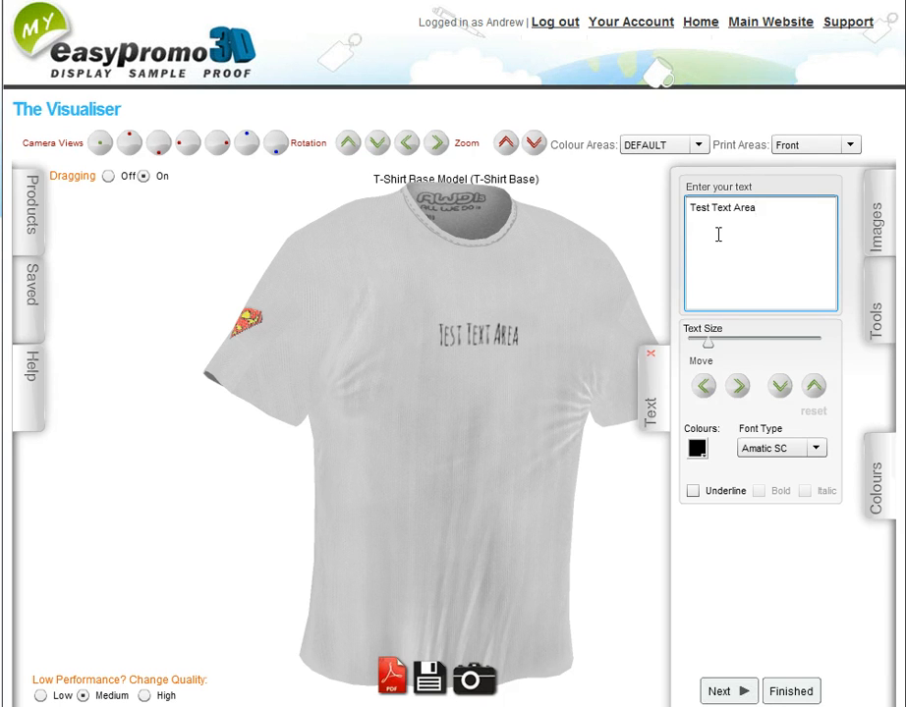
Step: Try the Alex Brush and Arnprior fonts on the front text and reduce the text size slightly so the whole line fits
click(762, 450)
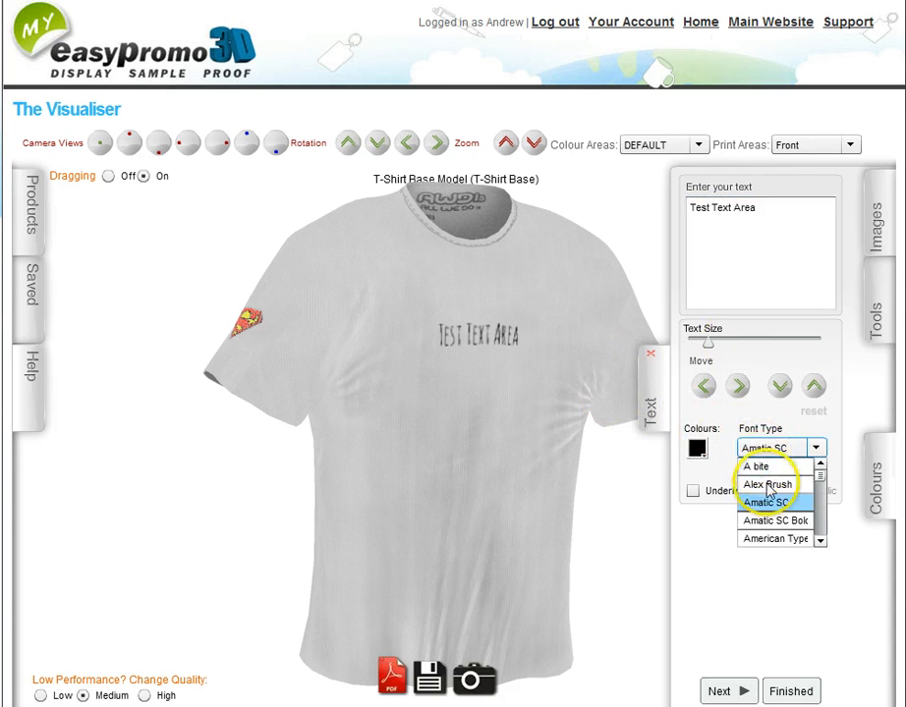
click(791, 483)
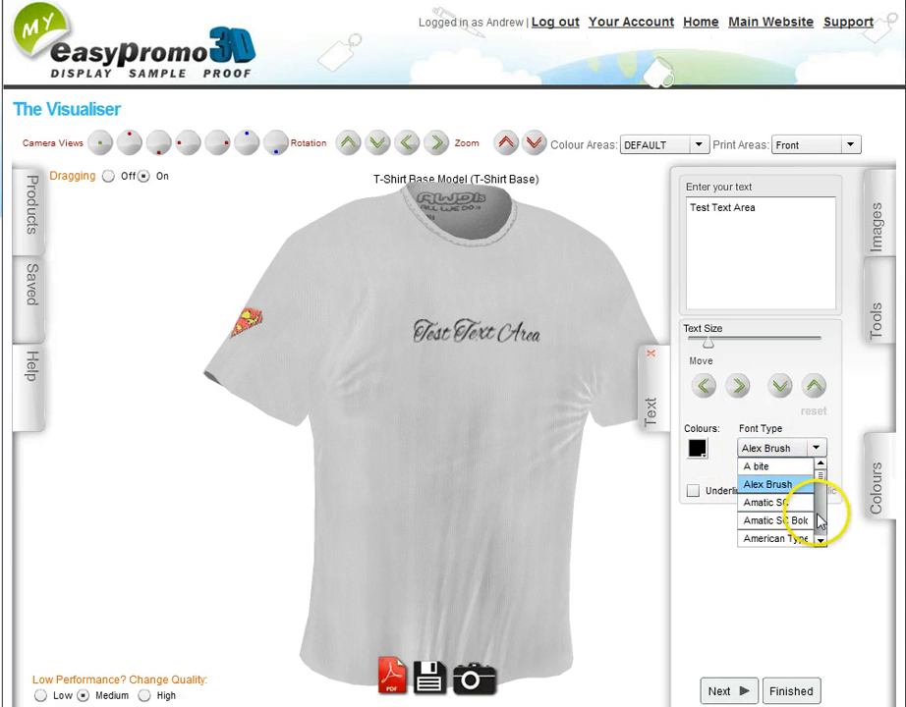
scroll(817, 516, down, 2)
click(756, 521)
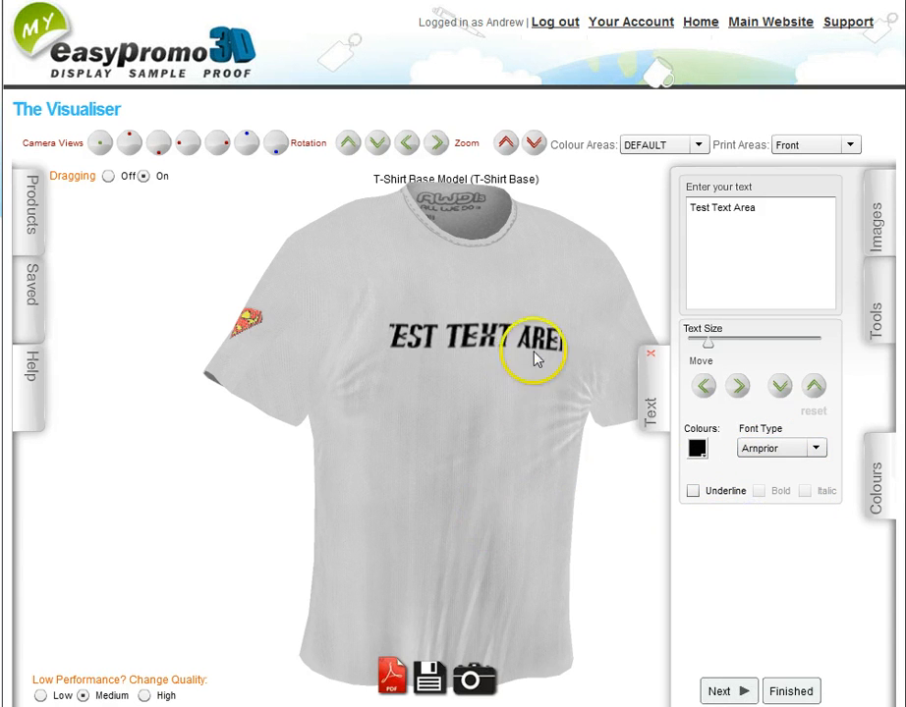
drag(709, 343, 701, 345)
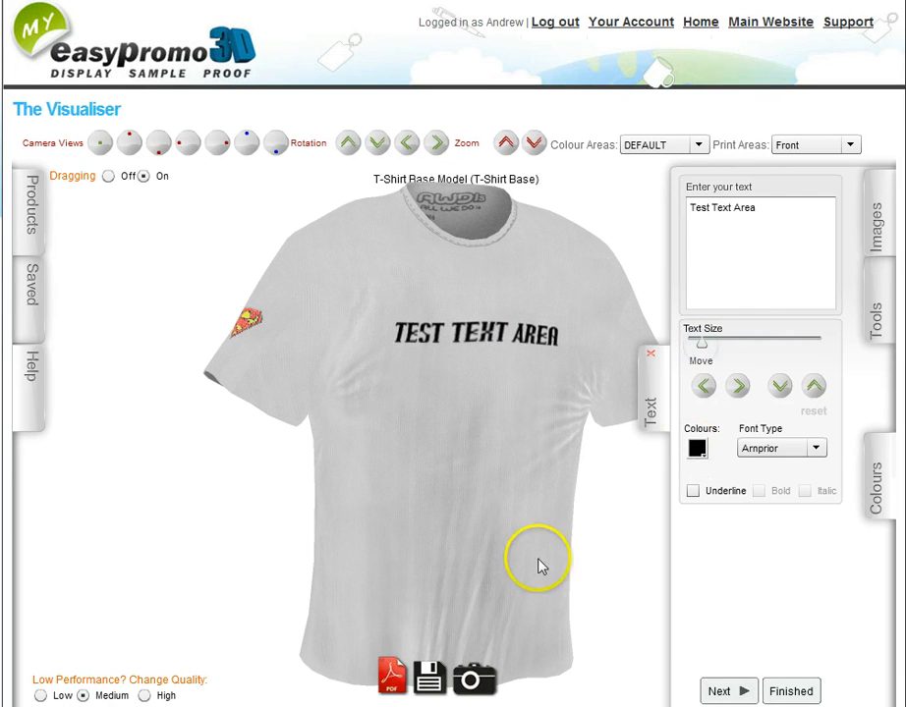
Step: Add a second line reading "gggggg" to the front text and set its font to Amienne
click(772, 201)
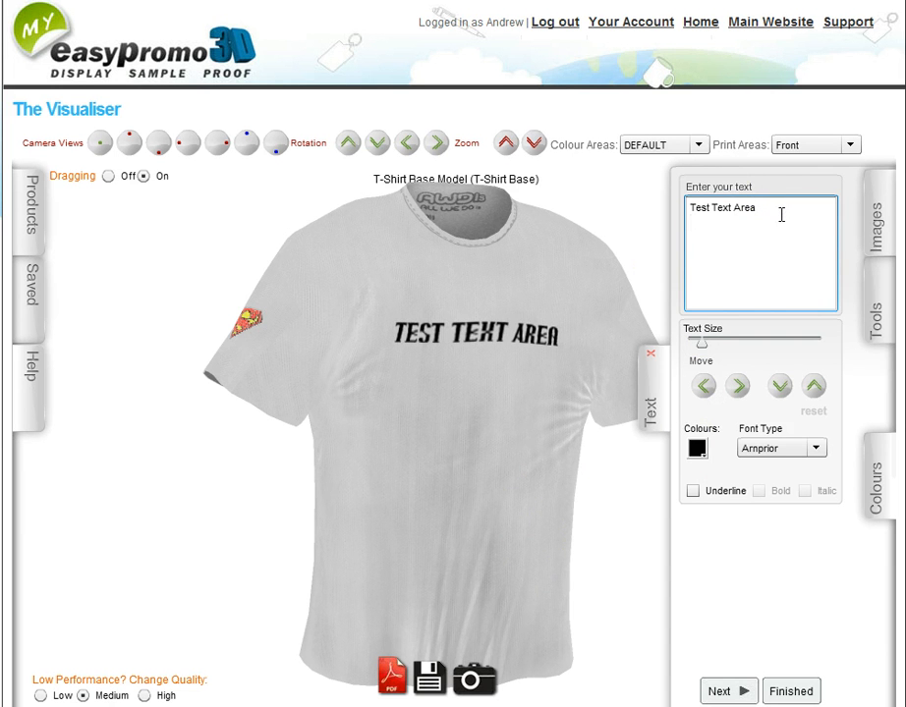
key(Return)
text(999999)
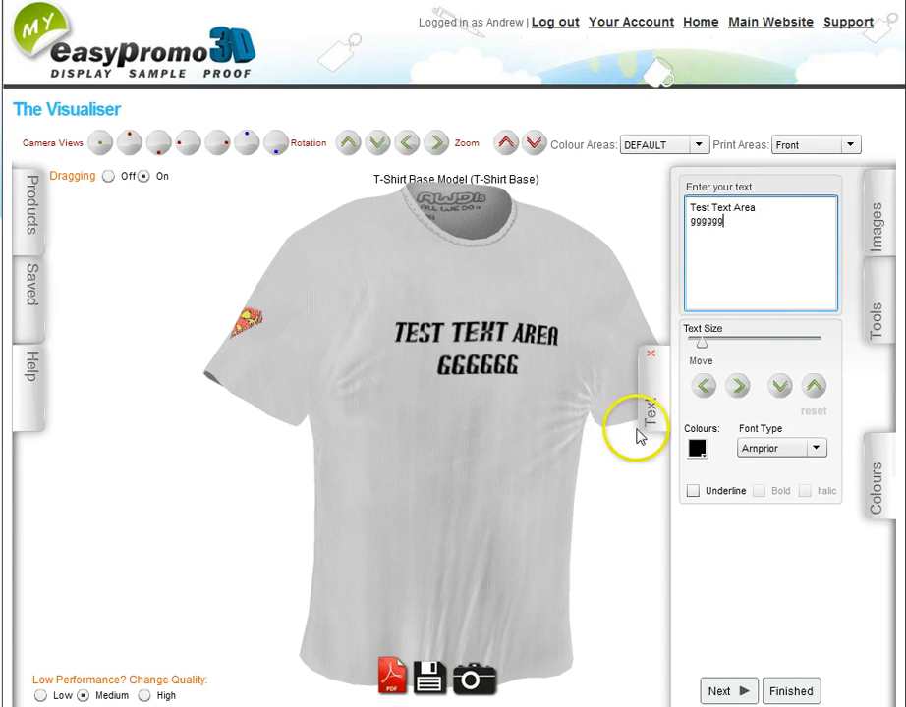
click(758, 447)
click(776, 468)
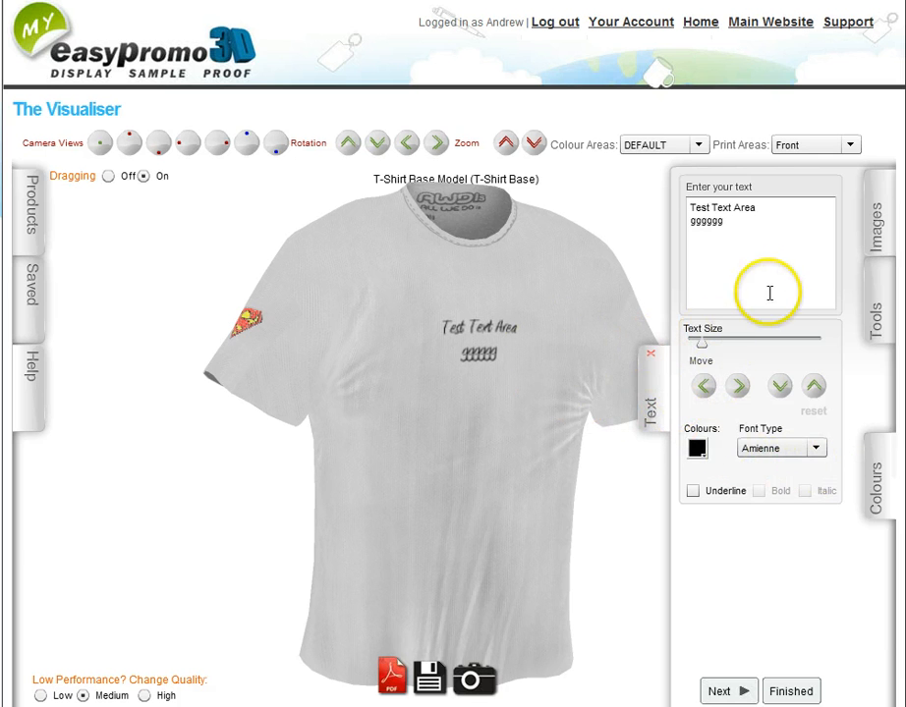
Step: Check the branding method options for the front text and keep Embroidered
click(876, 315)
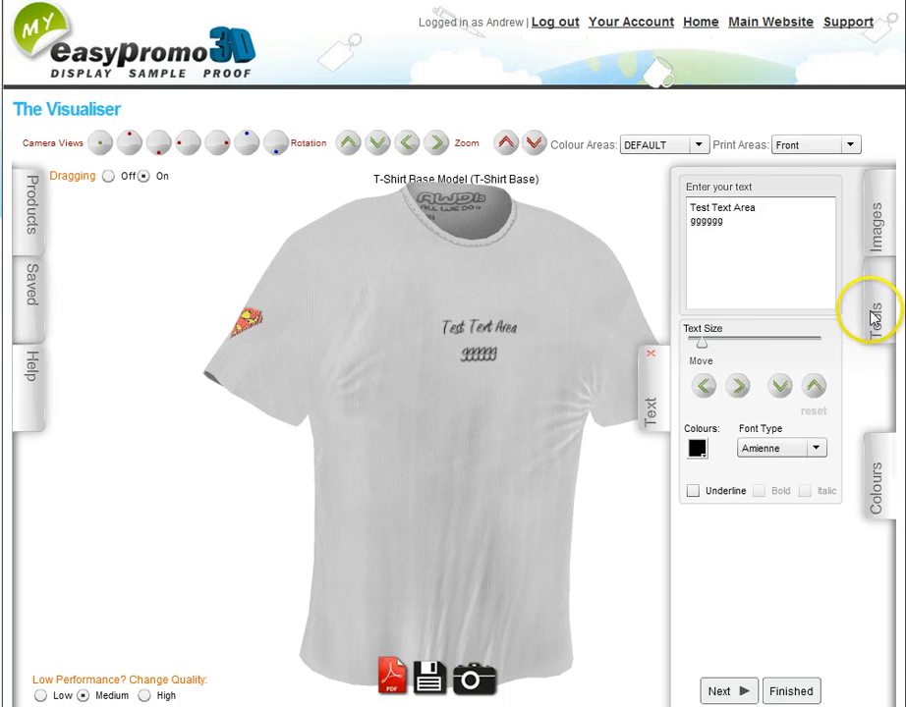
click(724, 334)
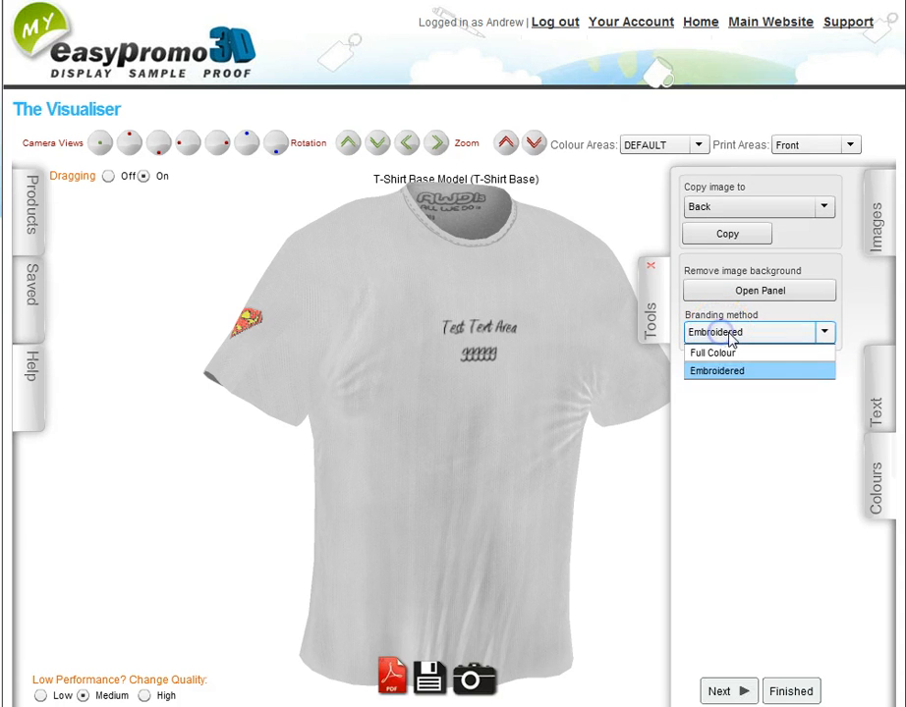
click(732, 335)
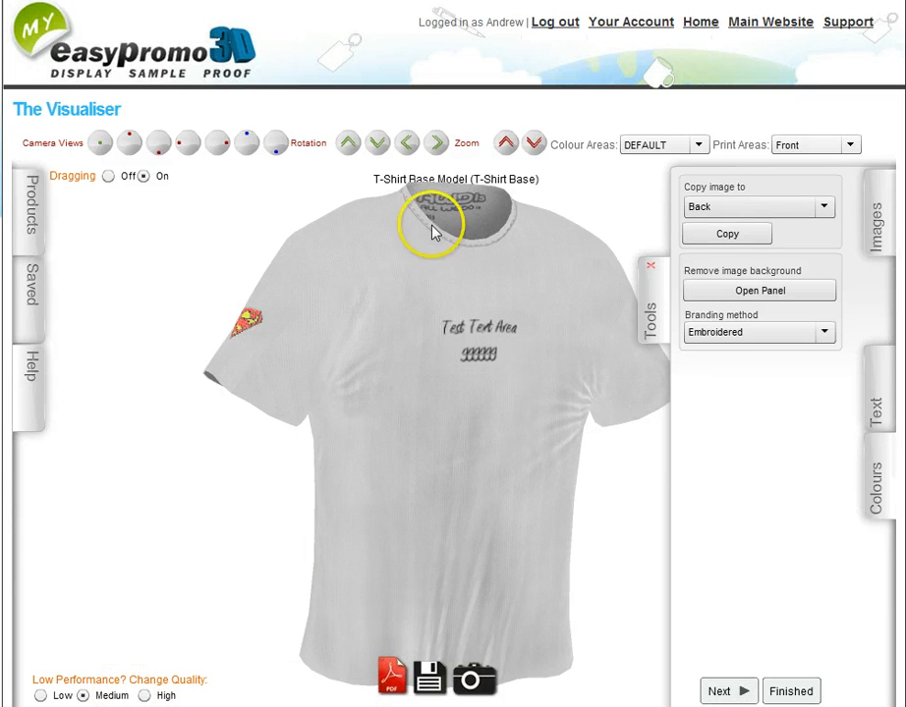
click(649, 298)
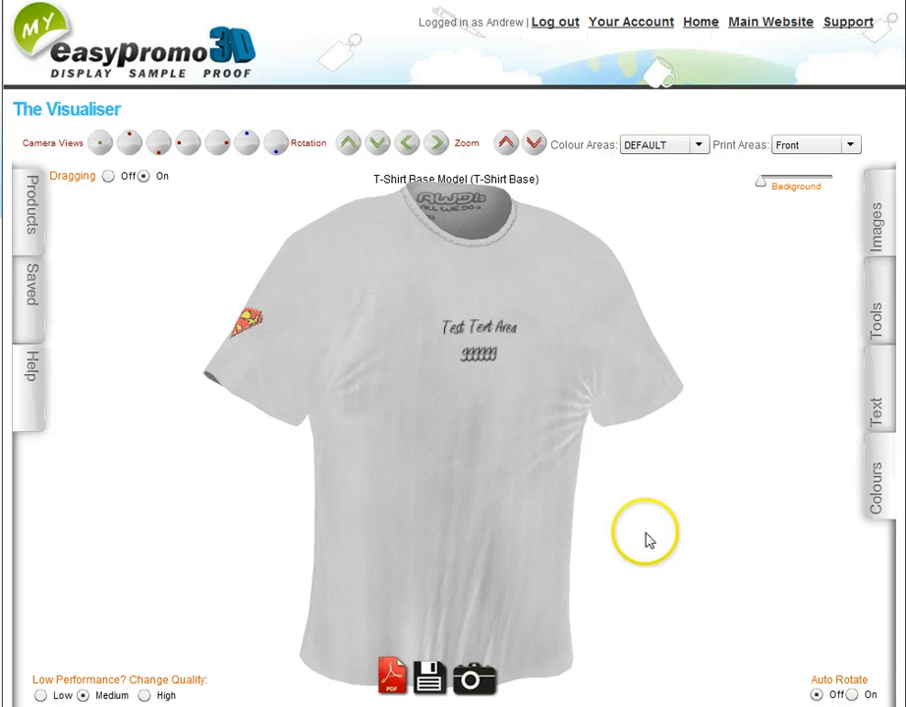
Step: Load the Hip Flask from the Examples products and rotate the model to inspect it
click(32, 204)
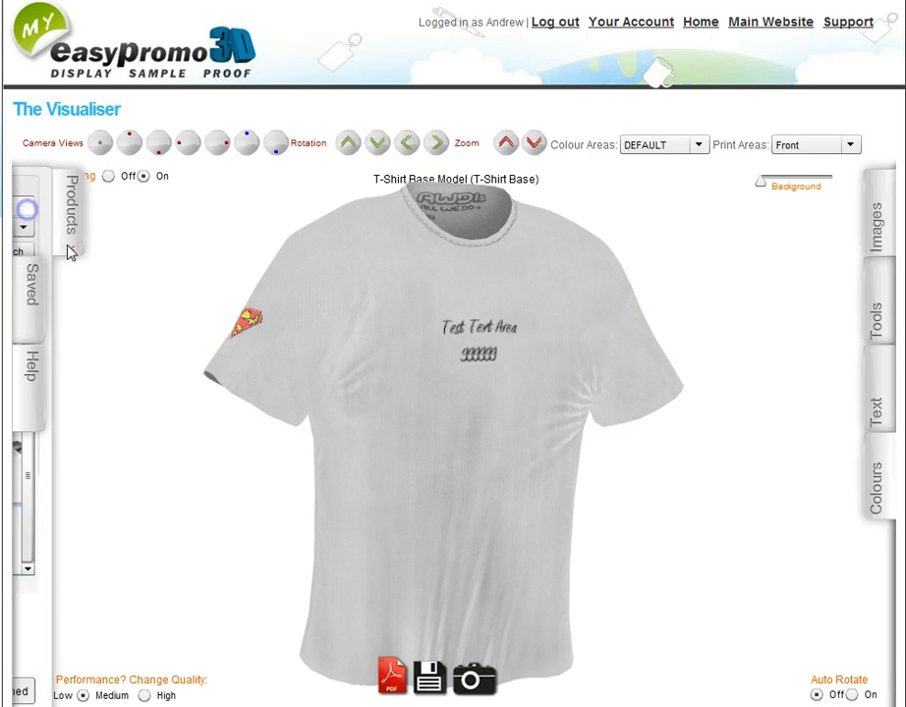
click(141, 391)
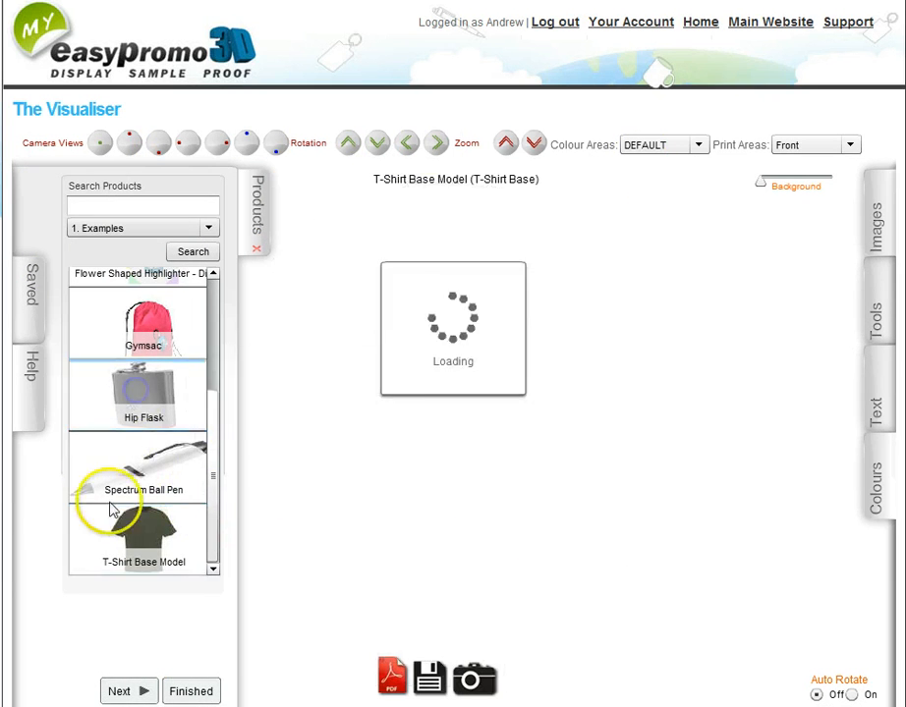
click(254, 207)
mouse_move(383, 418)
mouse_down()
mouse_move(432, 424)
mouse_move(418, 407)
mouse_move(407, 425)
mouse_move(370, 425)
mouse_up()
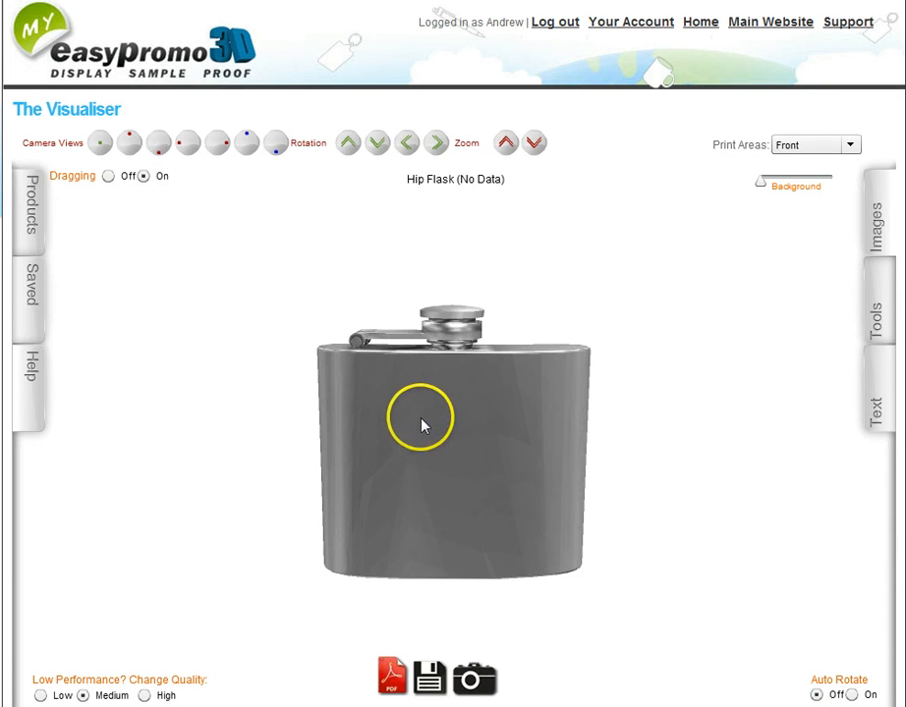
Step: Load the Gymsac product from the Examples category
click(27, 203)
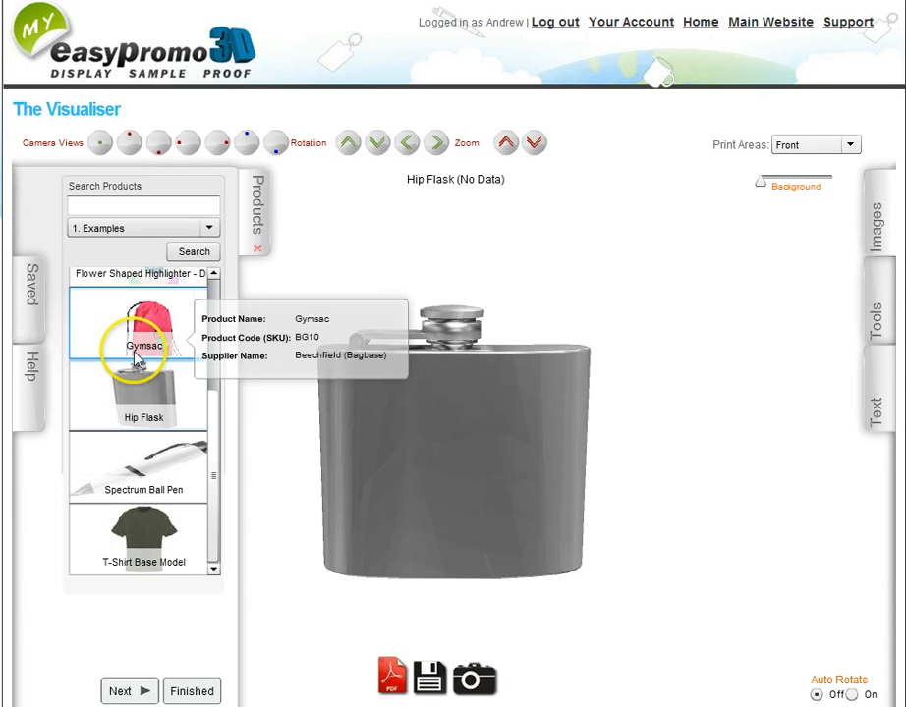
click(141, 316)
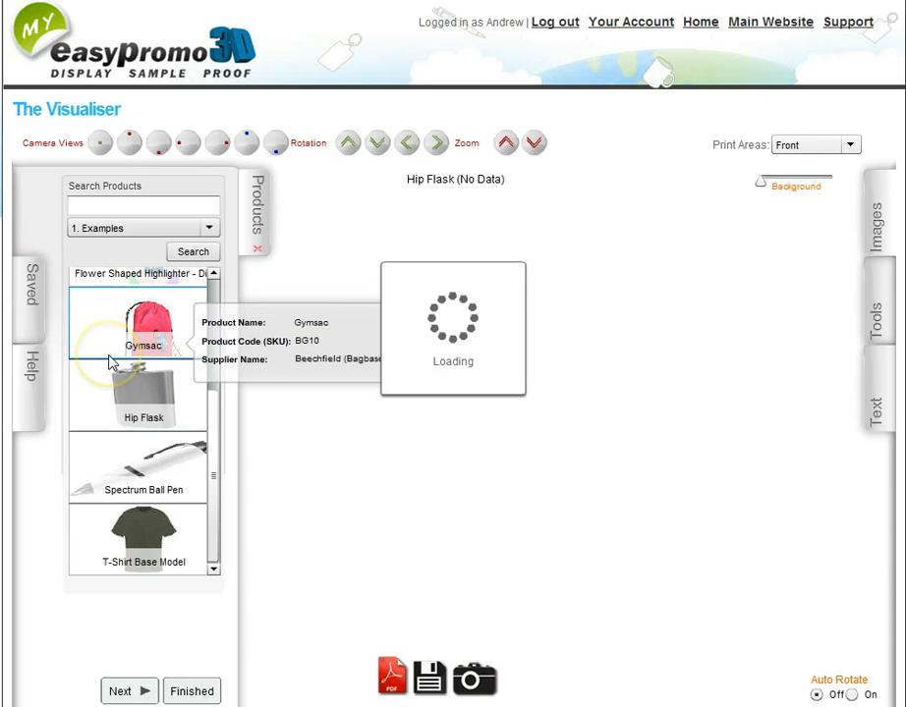